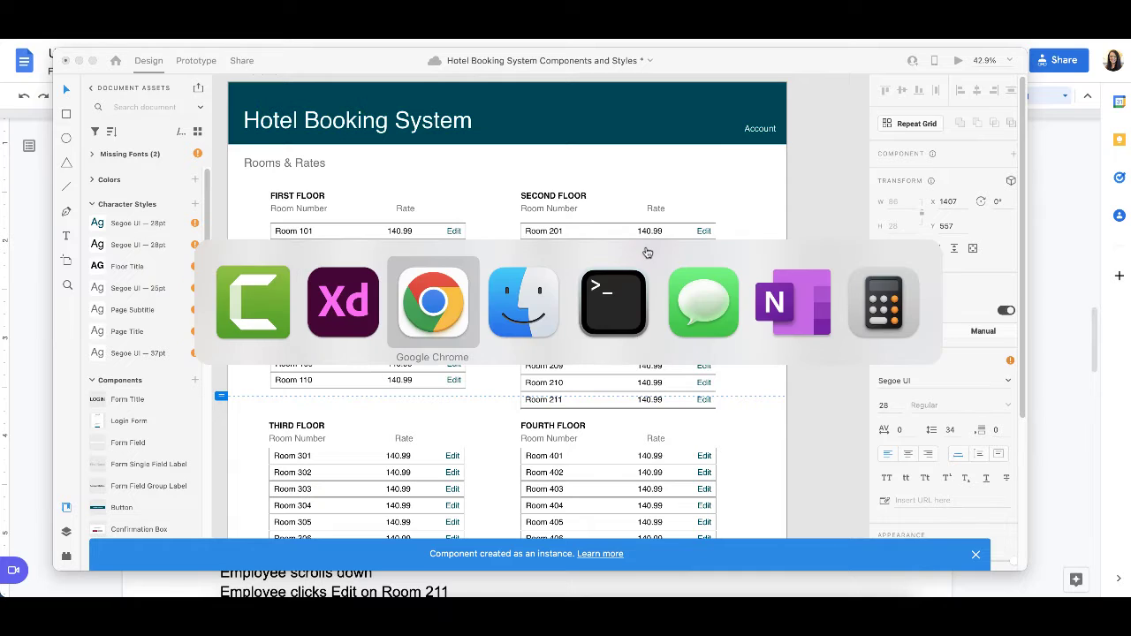
- Check the use scenario in Google Docs and set Room 202's rate to 135.99 in the Adobe XD room list
{"action": "key", "text": "super+Tab"}
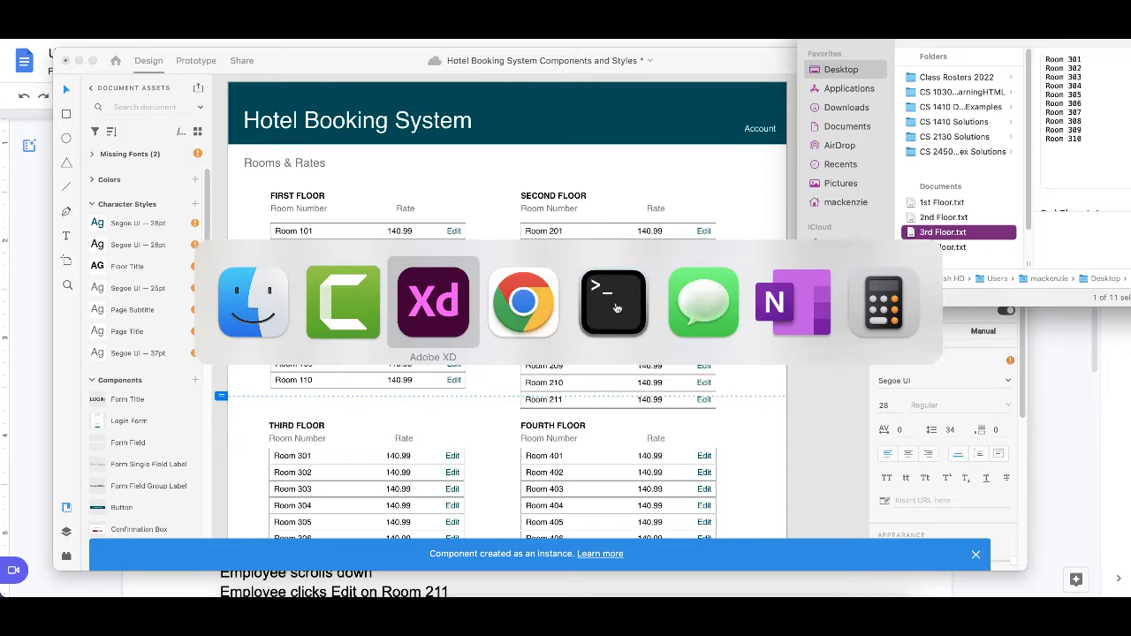
{"action": "left_click", "coordinate": [530, 300]}
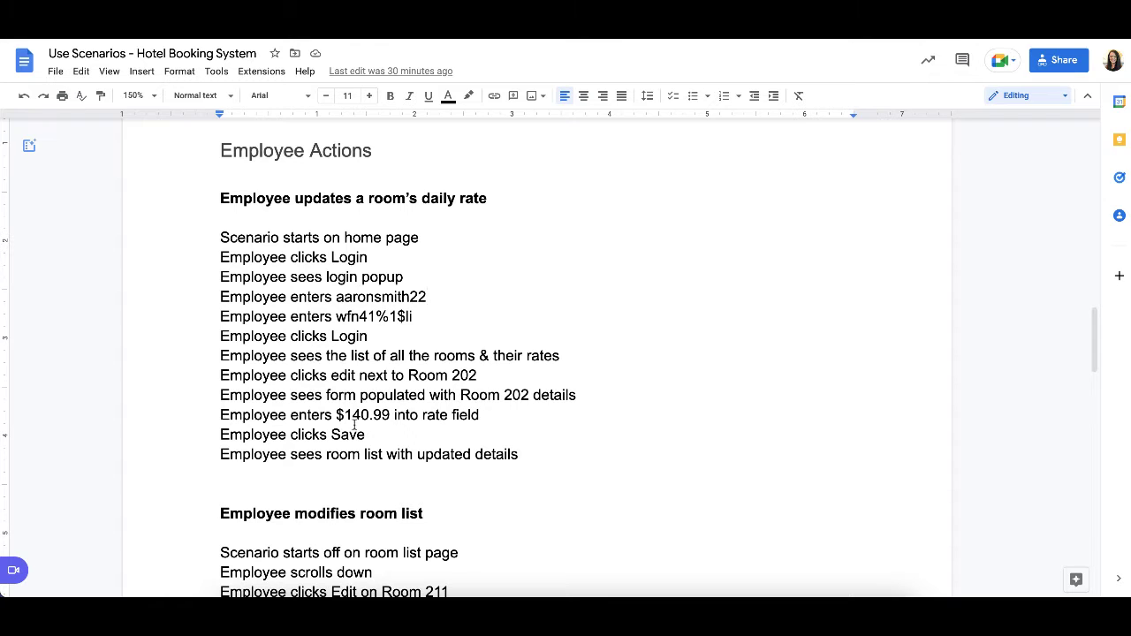
{"action": "key", "text": "super+Tab"}
{"action": "key", "text": "super+Tab"}
{"action": "key", "text": "super+Tab"}
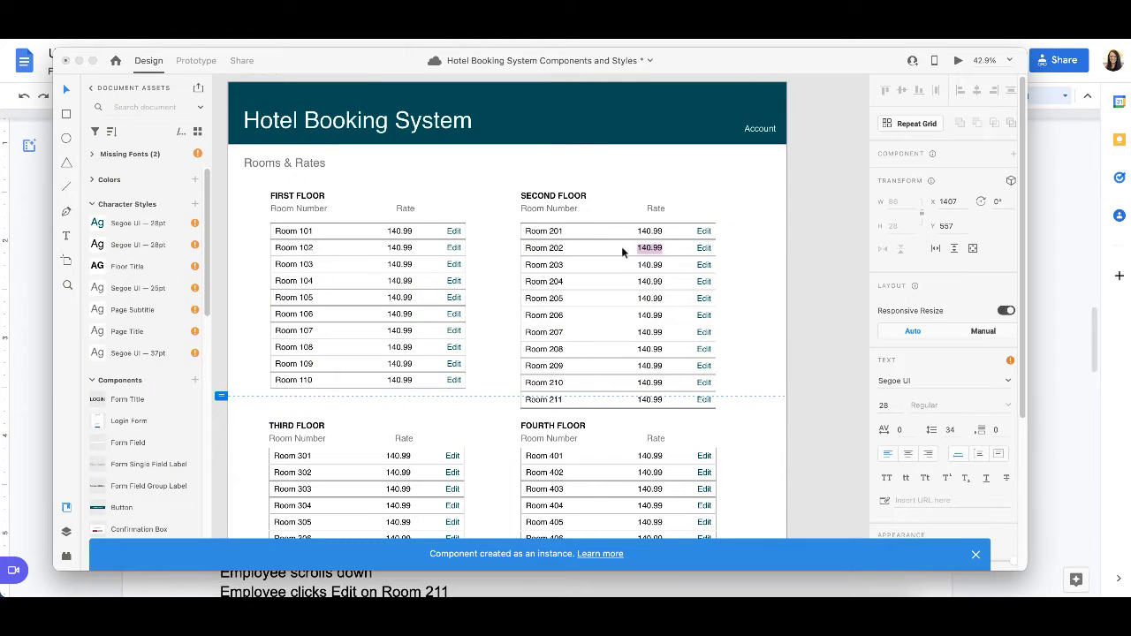
{"action": "type", "text": "1"}
{"action": "key", "text": "Escape"}
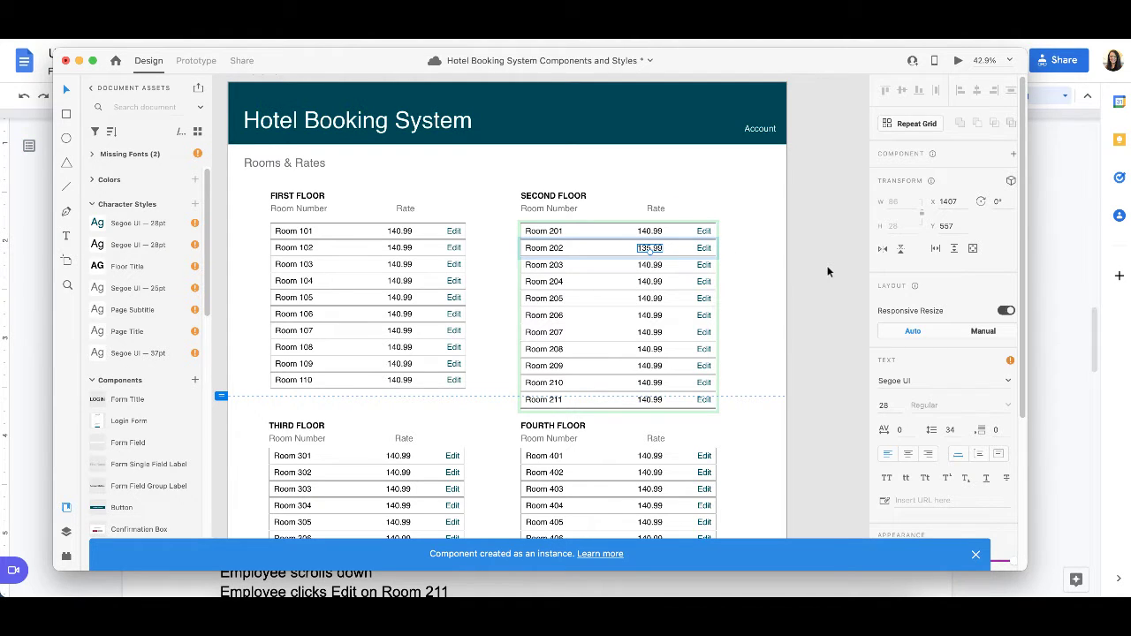
- Check the scenario again, then add a 1920-wide artboard beside the room list artboard and extend its height to 1878
{"action": "key", "text": "super+Tab"}
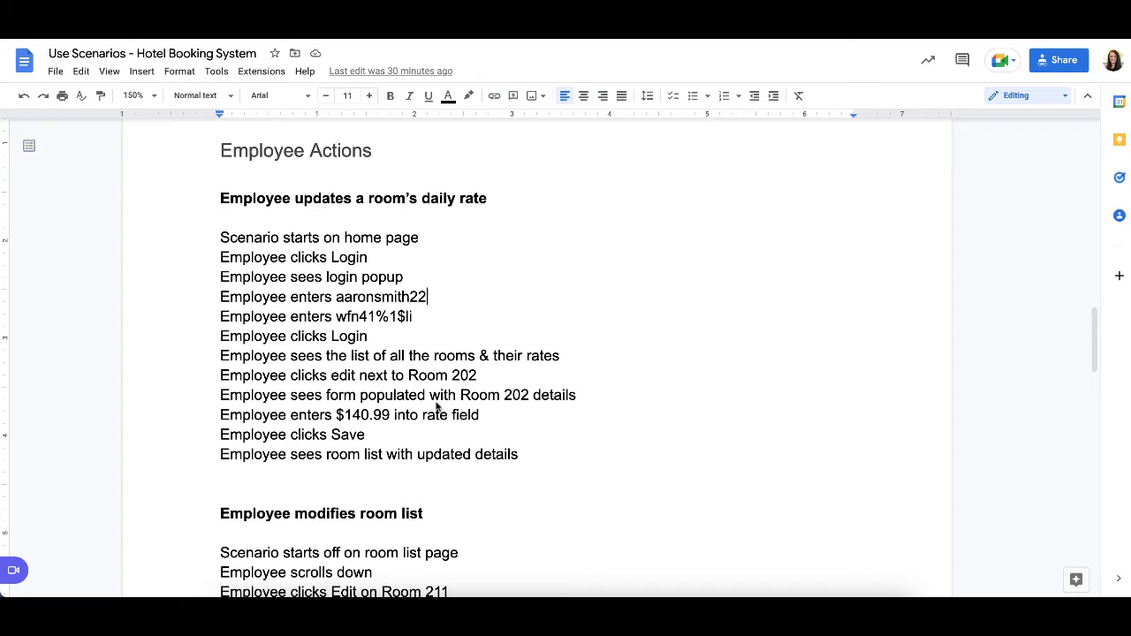
{"action": "key", "text": "super+Tab"}
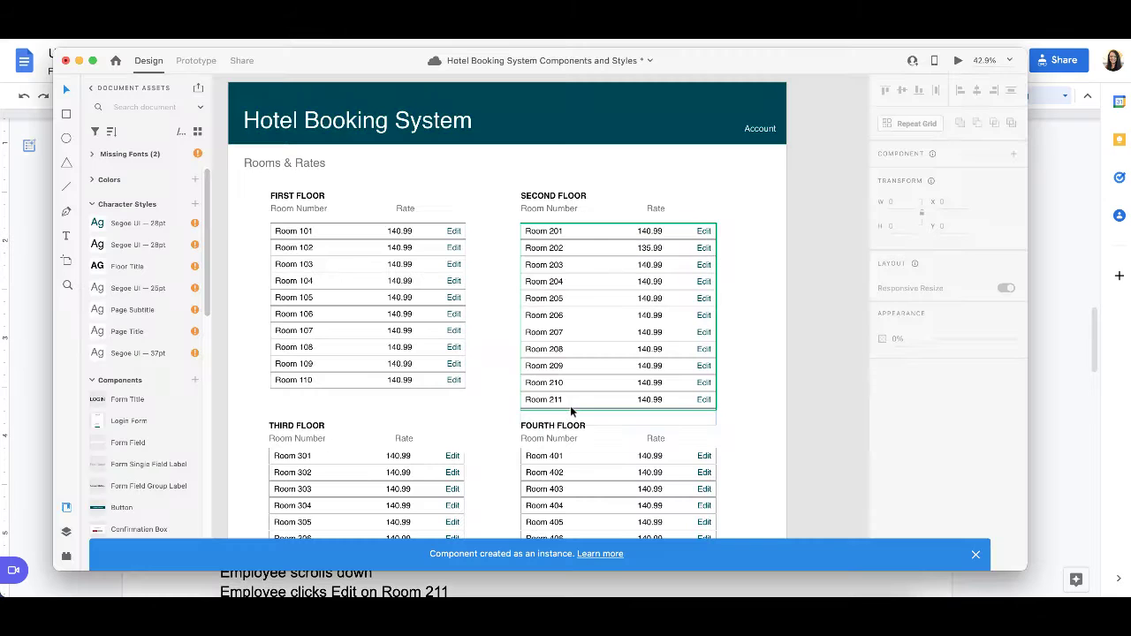
{"action": "scroll", "coordinate": [570, 409], "scroll_direction": "down", "scroll_amount": 5}
{"action": "scroll", "coordinate": [571, 411], "scroll_direction": "down", "scroll_amount": 3}
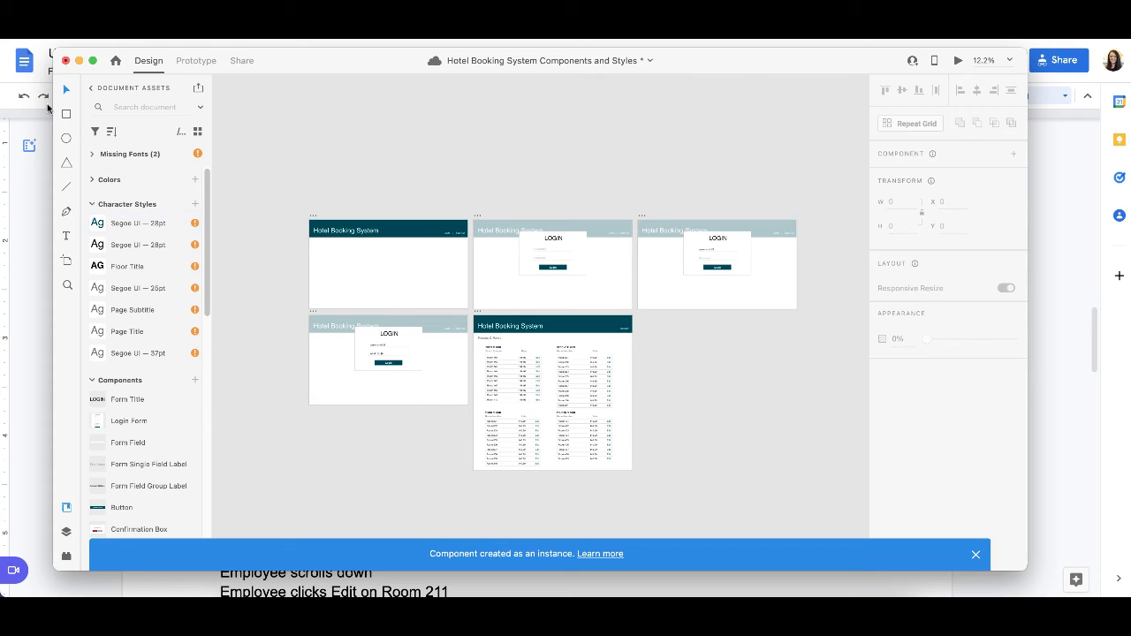
{"action": "key", "text": "a"}
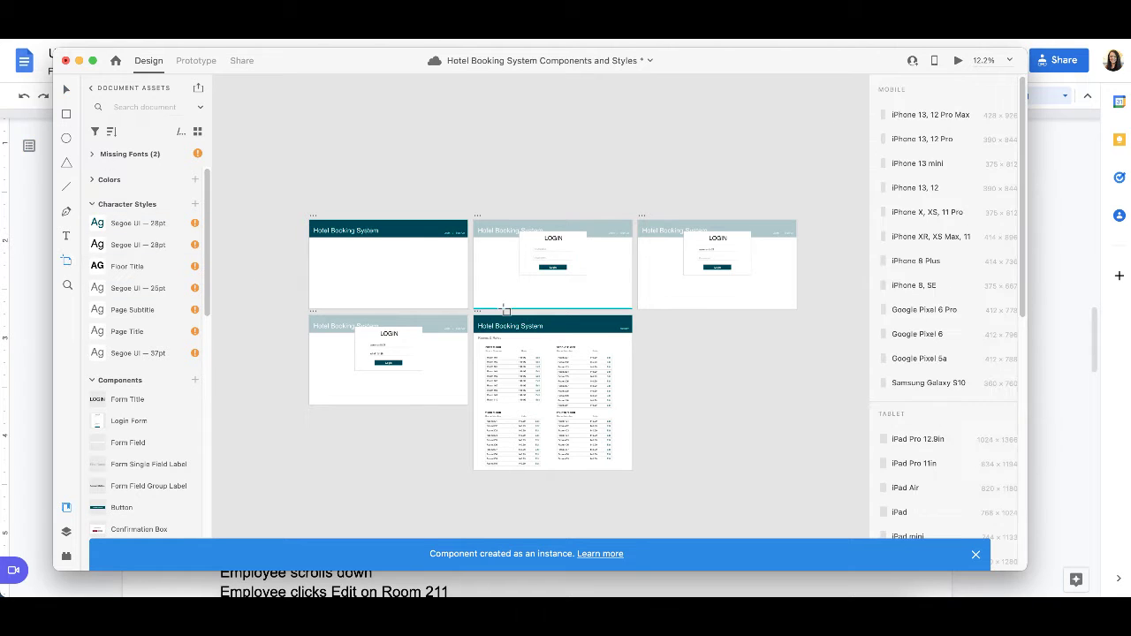
{"action": "left_click", "coordinate": [672, 351]}
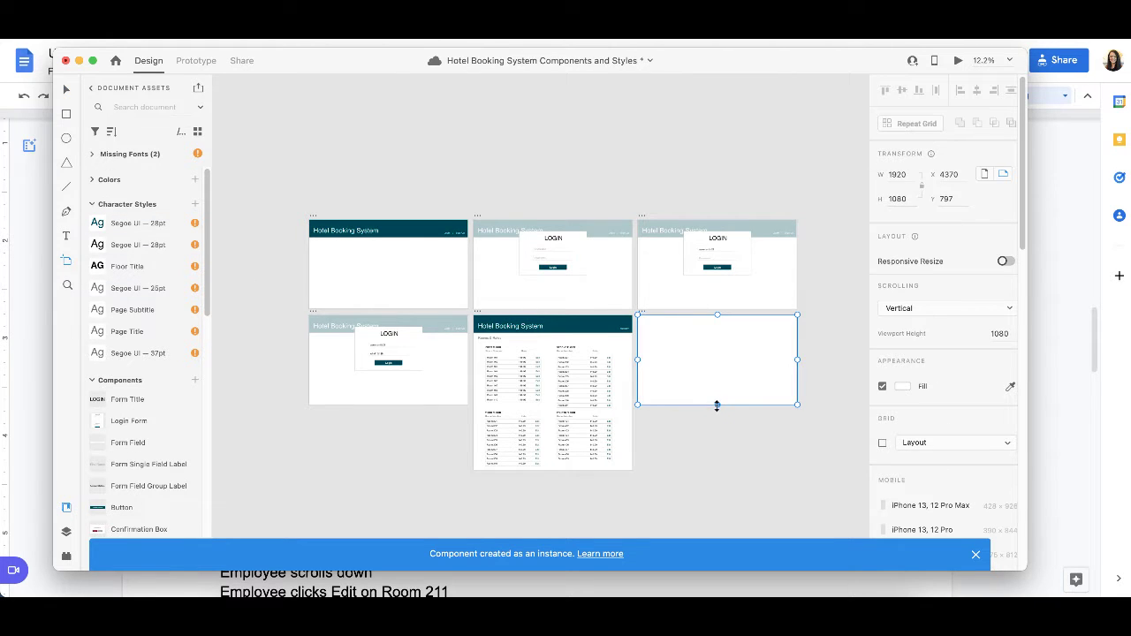
{"action": "left_click_drag", "start_coordinate": [714, 403], "coordinate": [717, 470]}
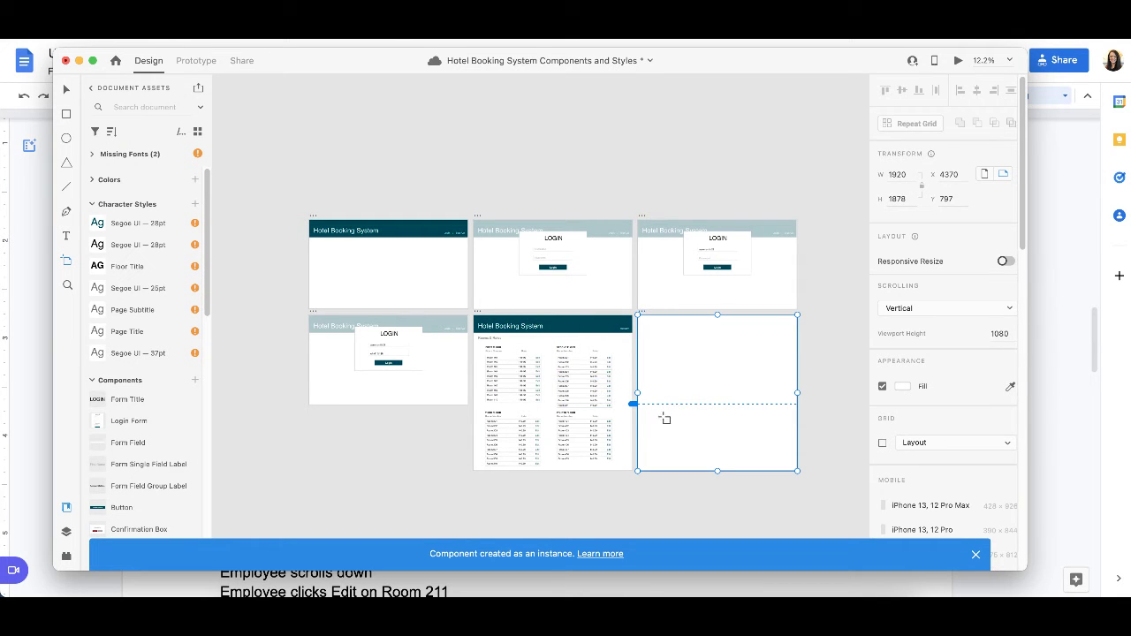
{"action": "left_click", "coordinate": [66, 91]}
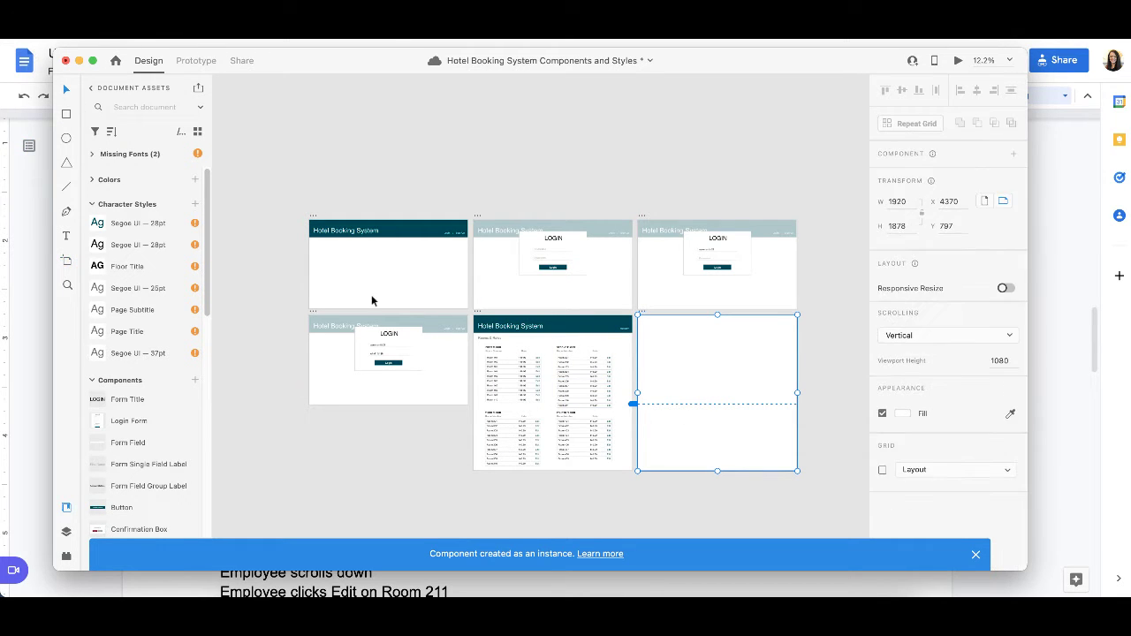
- Copy all contents of the Rooms & Rates artboard onto the new blank artboard beside it
{"action": "left_click", "coordinate": [609, 499]}
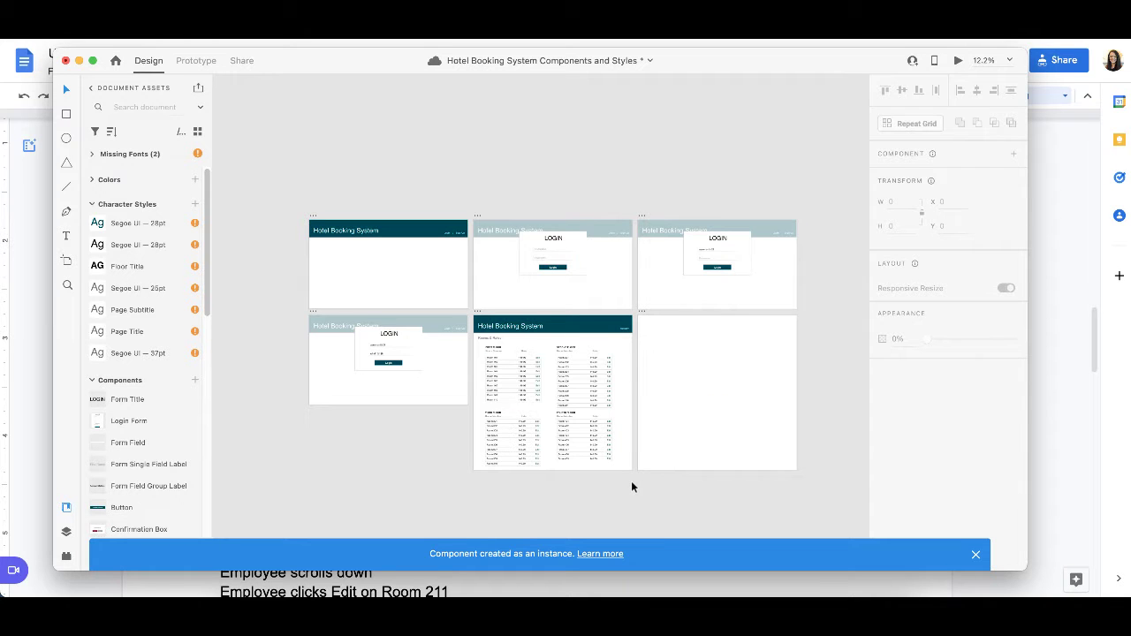
{"action": "left_click_drag", "start_coordinate": [631, 480], "coordinate": [472, 318]}
{"action": "left_click", "coordinate": [699, 404]}
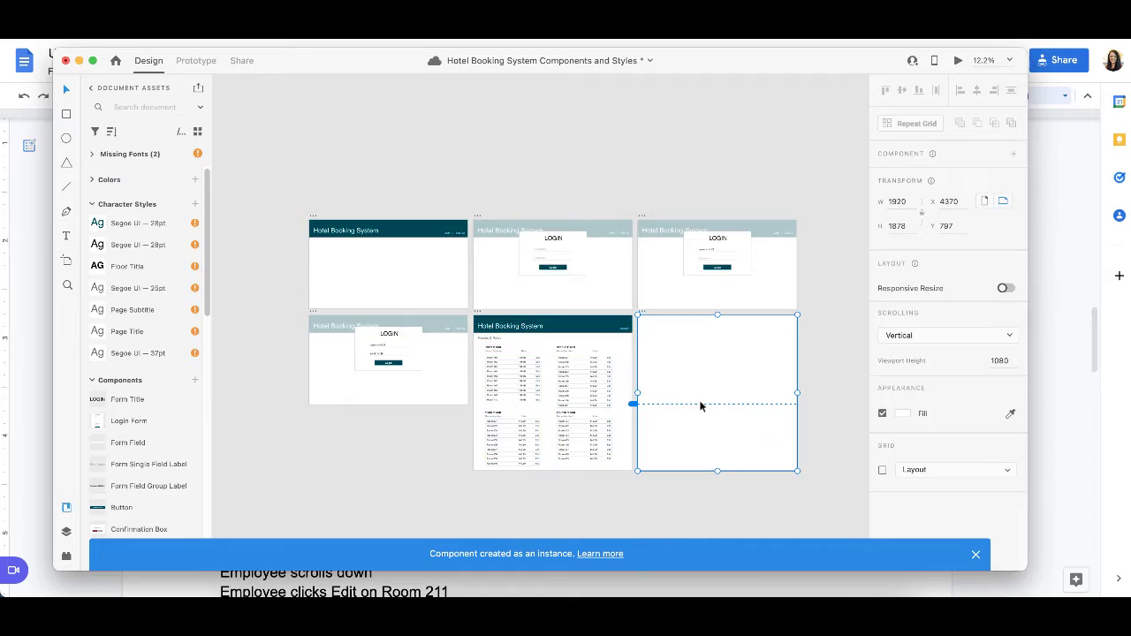
{"action": "key", "text": "super+v"}
{"action": "scroll", "coordinate": [833, 392], "scroll_direction": "up", "scroll_amount": 3}
{"action": "scroll", "coordinate": [833, 392], "scroll_direction": "up", "scroll_amount": 4}
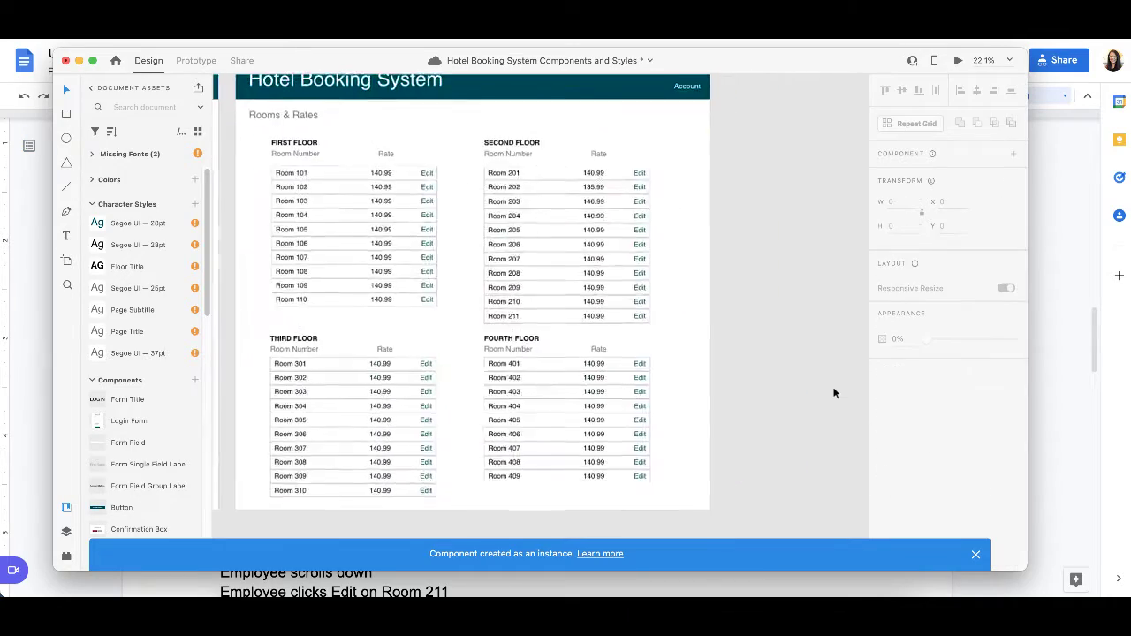
{"action": "scroll", "coordinate": [833, 393], "scroll_direction": "down", "scroll_amount": 3}
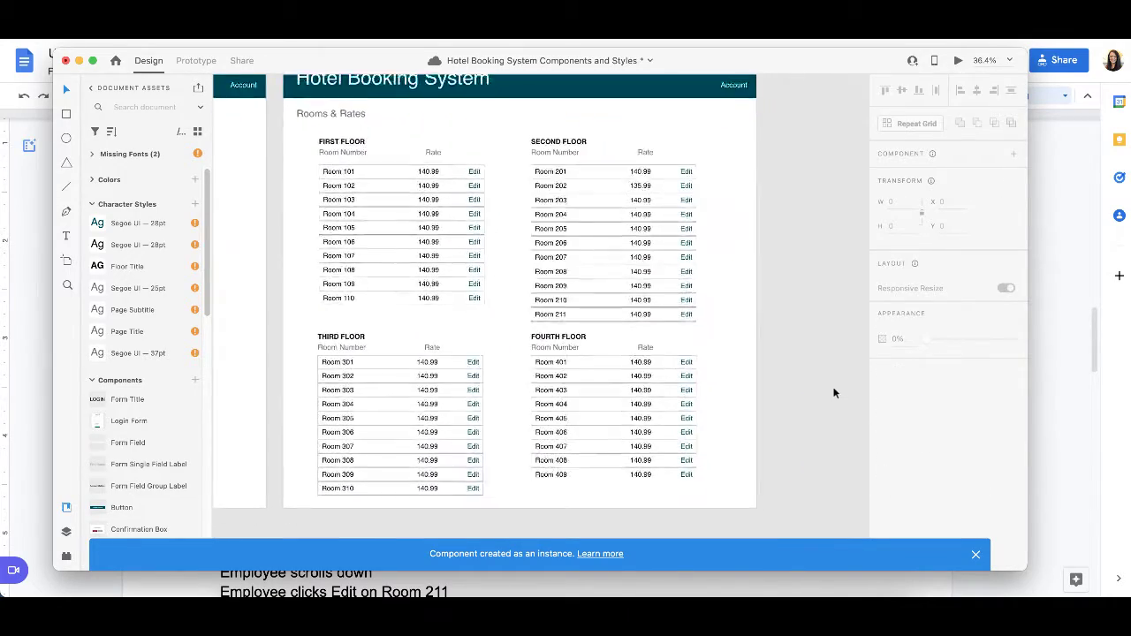
- Fade all the contents of the copied Rooms & Rates artboard to 30% opacity
{"action": "left_click", "coordinate": [721, 469]}
{"action": "scroll", "coordinate": [721, 469], "scroll_direction": "up", "scroll_amount": 3}
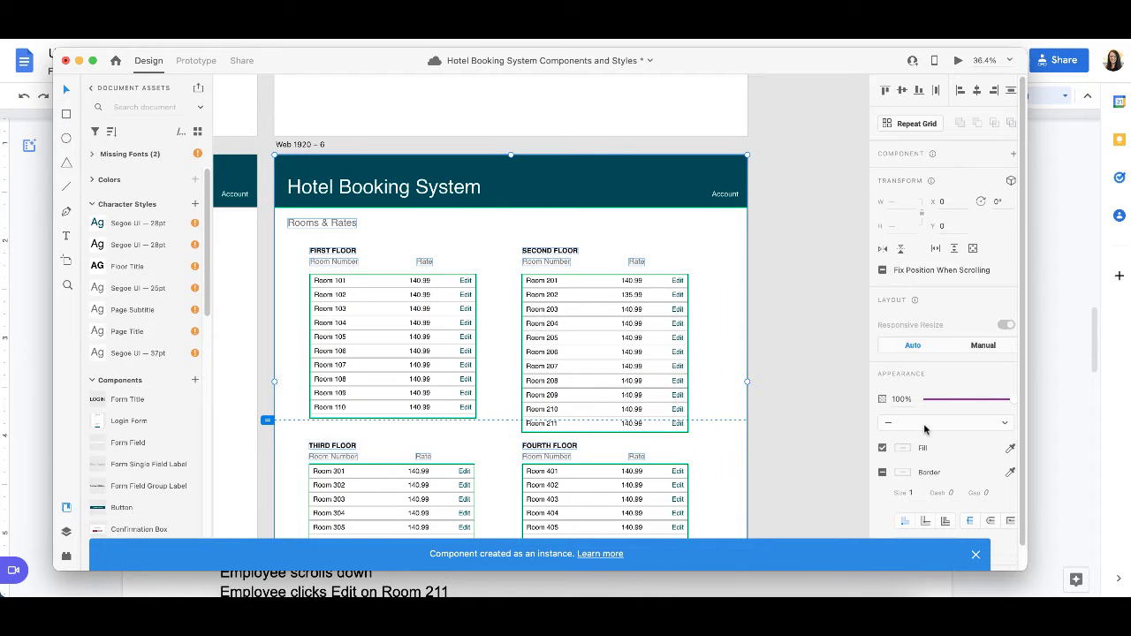
{"action": "left_click", "coordinate": [899, 399]}
{"action": "type", "text": "30"}
{"action": "key", "text": "Return"}
- Place the Edit Room Form component over the faded room list at X 372, Y 118
{"action": "scroll", "coordinate": [152, 442], "scroll_direction": "down", "scroll_amount": 2}
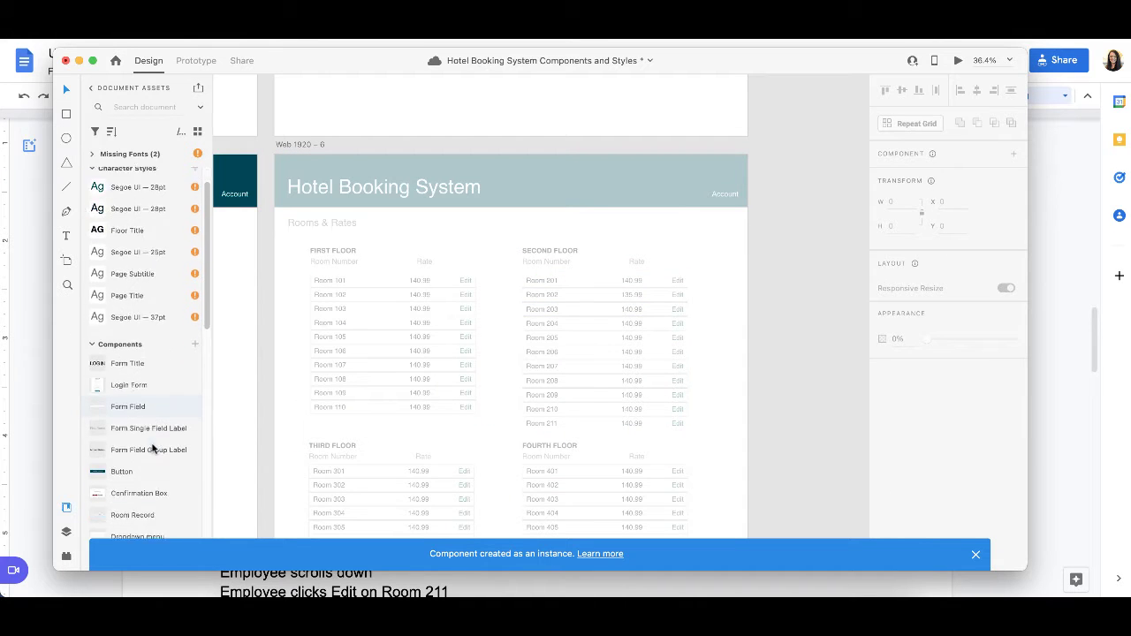
{"action": "scroll", "coordinate": [152, 449], "scroll_direction": "down", "scroll_amount": 6}
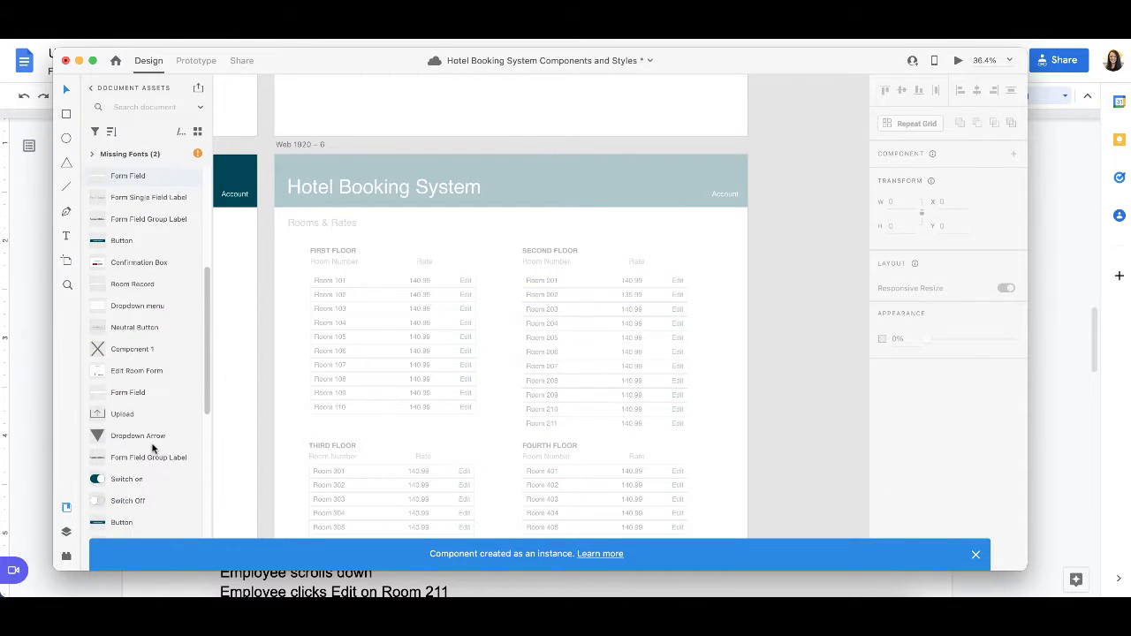
{"action": "scroll", "coordinate": [152, 449], "scroll_direction": "down", "scroll_amount": 1}
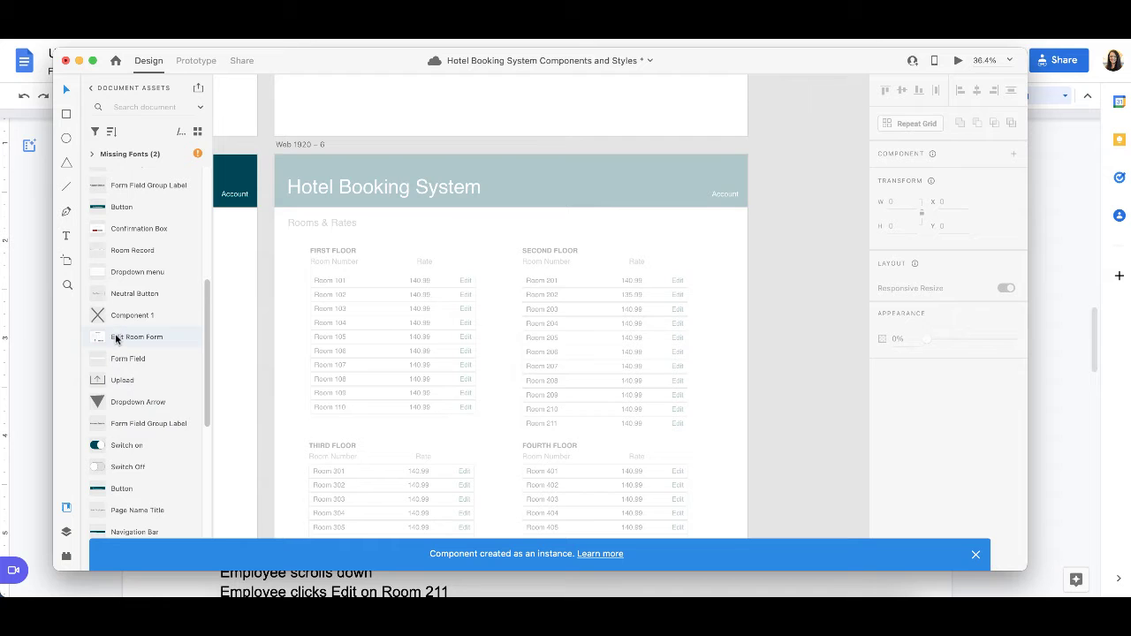
{"action": "left_click_drag", "start_coordinate": [115, 338], "coordinate": [467, 325]}
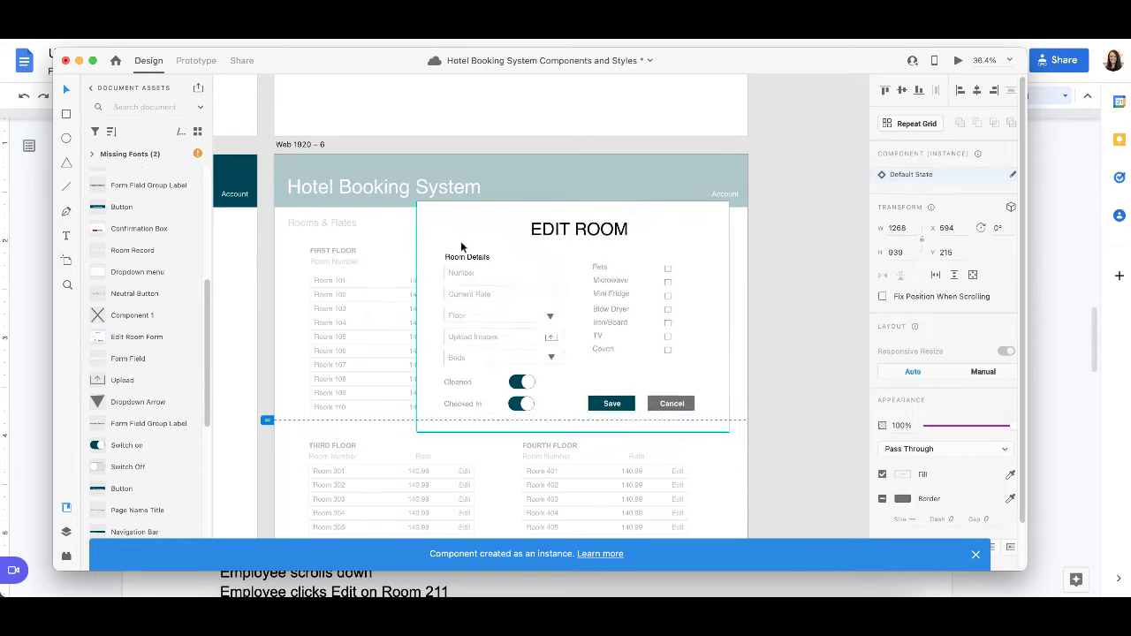
{"action": "mouse_move", "coordinate": [443, 228]}
{"action": "left_mouse_down"}
{"action": "mouse_move", "coordinate": [408, 224]}
{"action": "mouse_move", "coordinate": [431, 221]}
{"action": "left_mouse_up"}
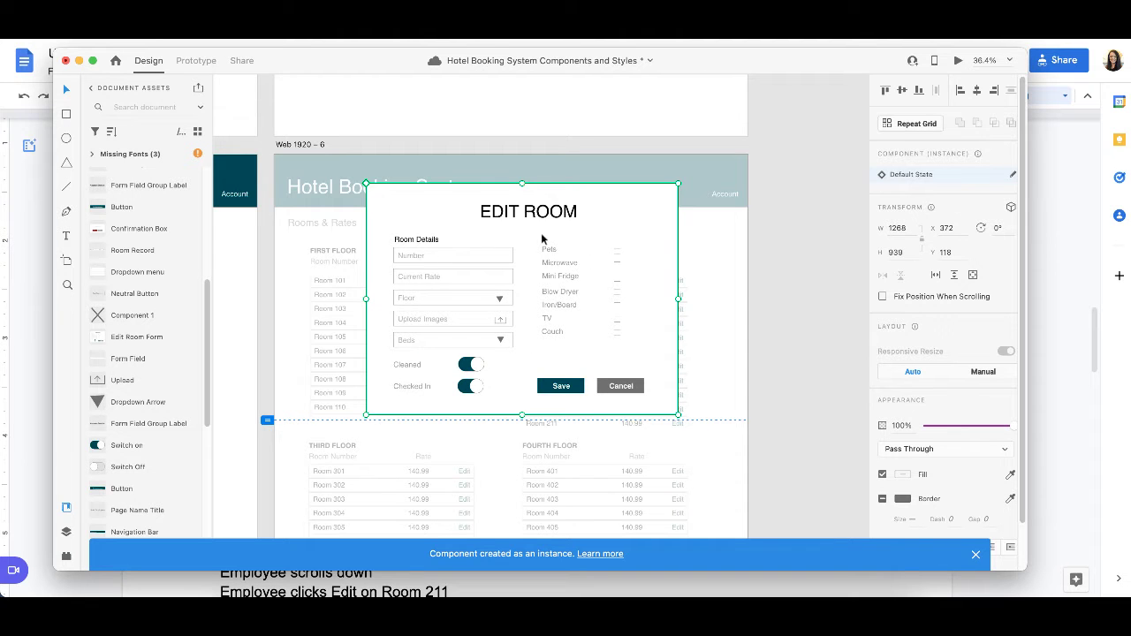
- Examine the Edit Room form's fields and check the use scenario in Google Docs for the room details it must show
{"action": "scroll", "coordinate": [597, 359], "scroll_direction": "up", "scroll_amount": 3}
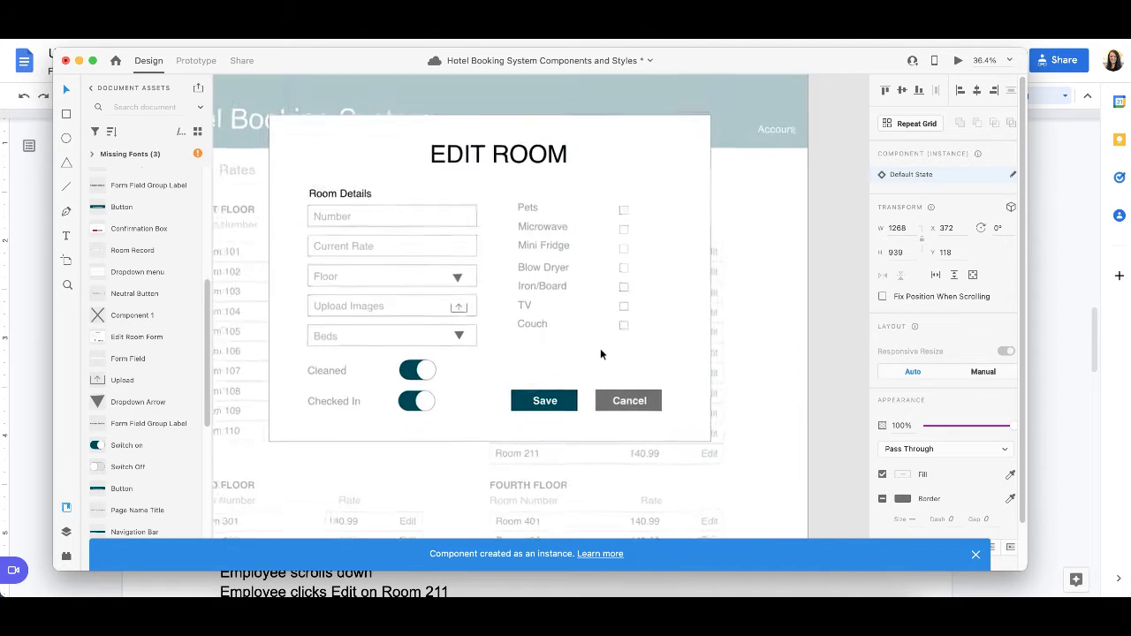
{"action": "scroll", "coordinate": [600, 354], "scroll_direction": "up", "scroll_amount": 2}
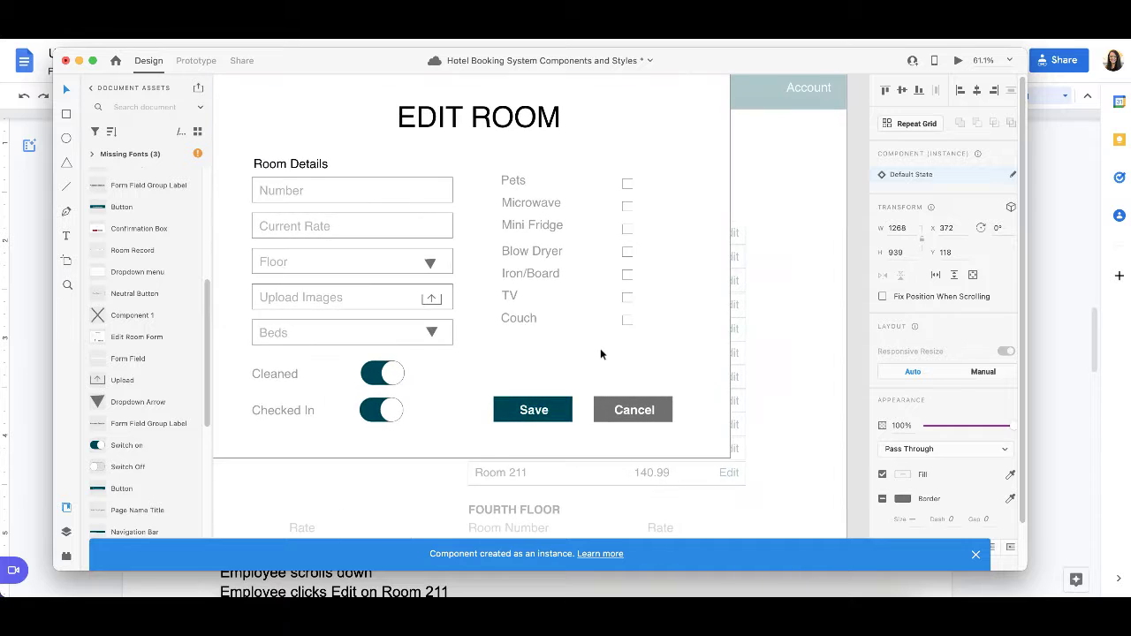
{"action": "left_click", "coordinate": [600, 353]}
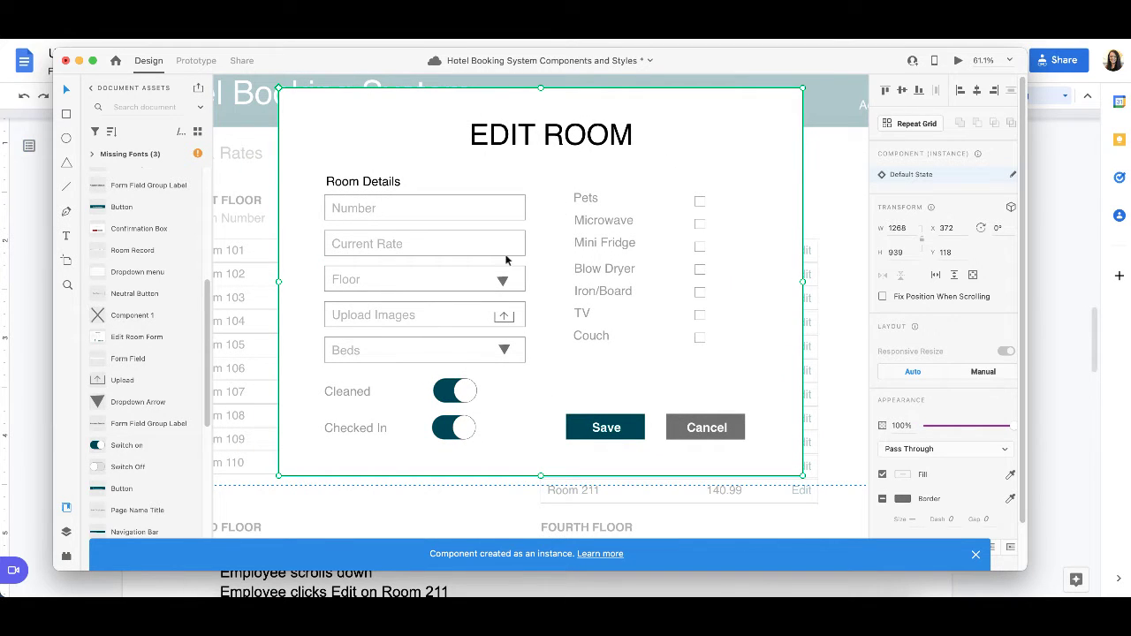
{"action": "key", "text": "super+Tab"}
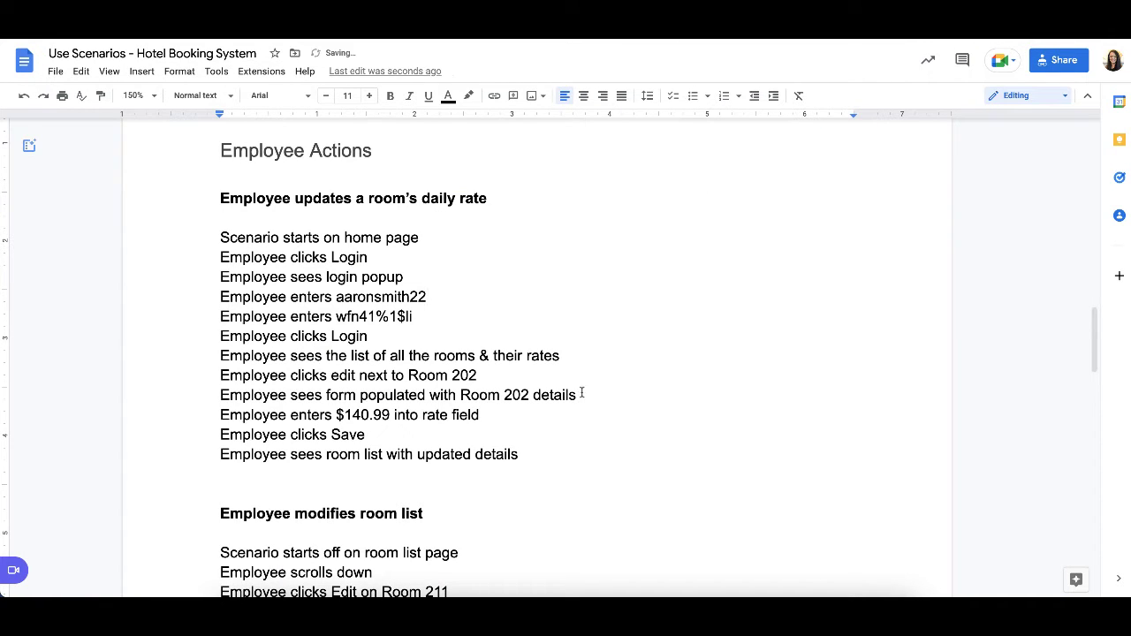
{"action": "key", "text": "super+Tab"}
{"action": "key", "text": "super+Tab"}
{"action": "key", "text": "super+Tab"}
{"action": "key", "text": "super+Tab"}
{"action": "key", "text": "super+Tab"}
{"action": "key", "text": "Escape"}
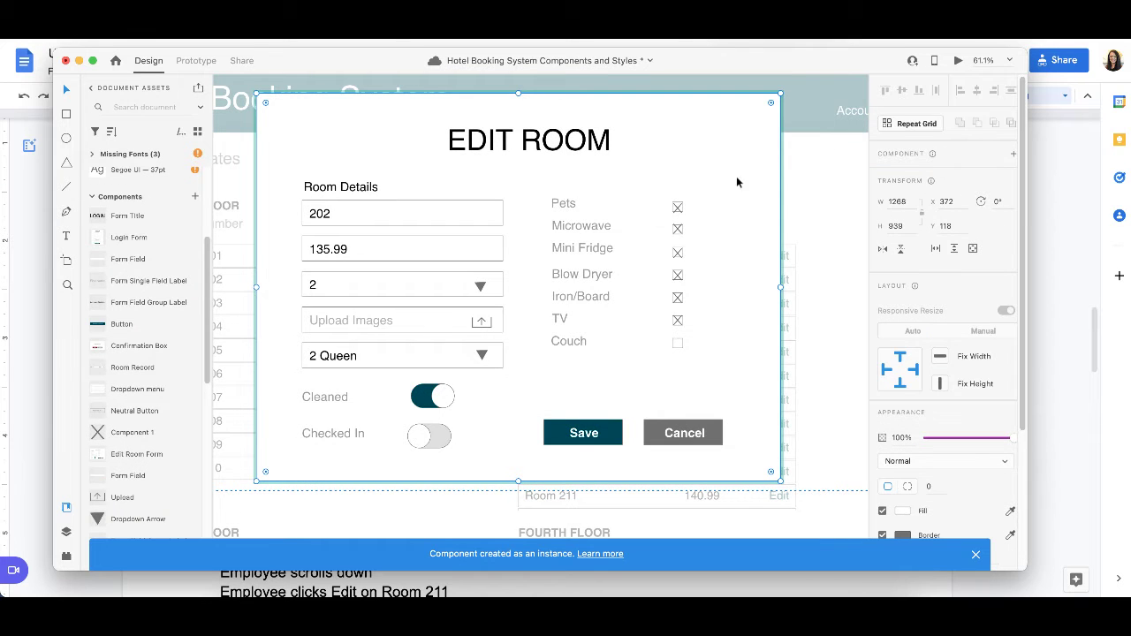
- Place a Switch Off component beside Checked In on the Edit Room form
{"action": "double_click", "coordinate": [317, 213]}
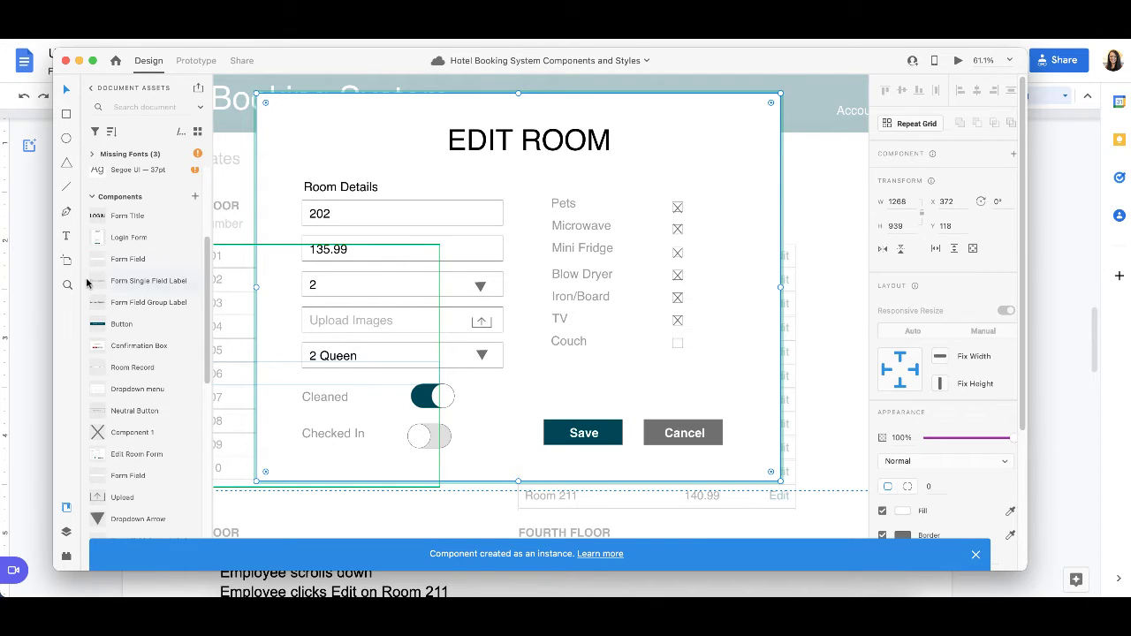
{"action": "scroll", "coordinate": [163, 459], "scroll_direction": "down", "scroll_amount": 5}
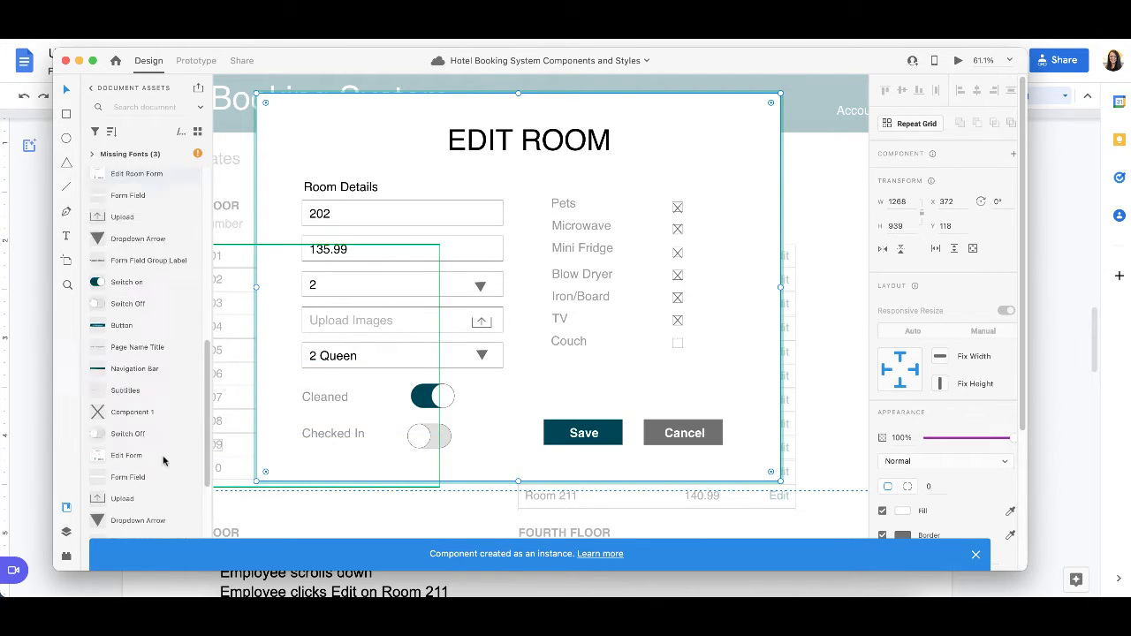
{"action": "left_click_drag", "start_coordinate": [136, 305], "coordinate": [445, 434]}
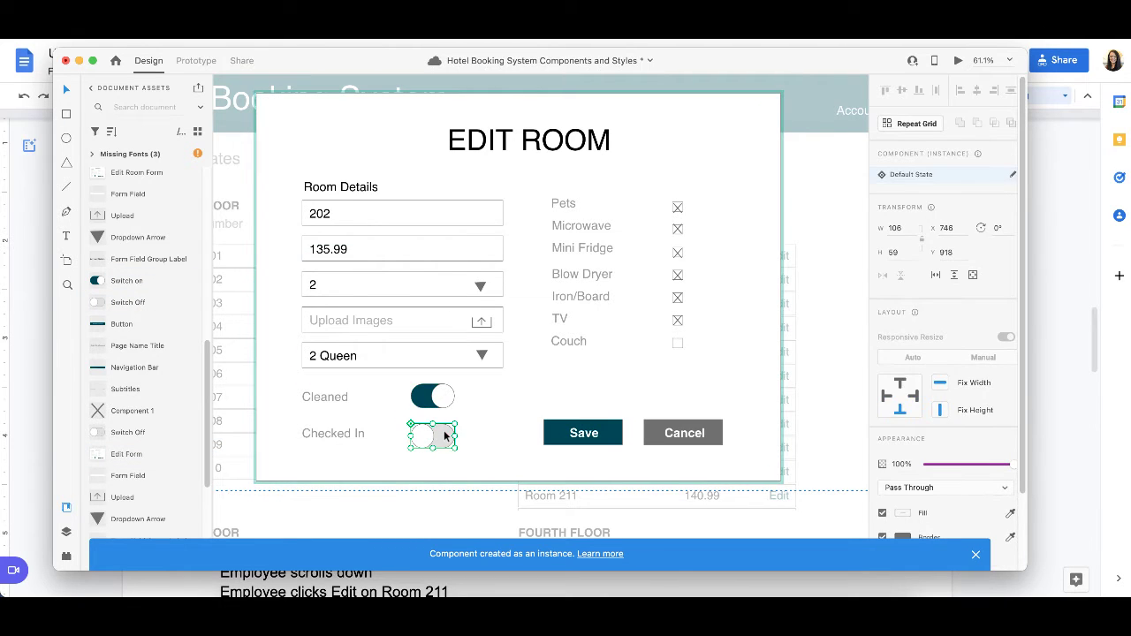
{"action": "left_click", "coordinate": [677, 207]}
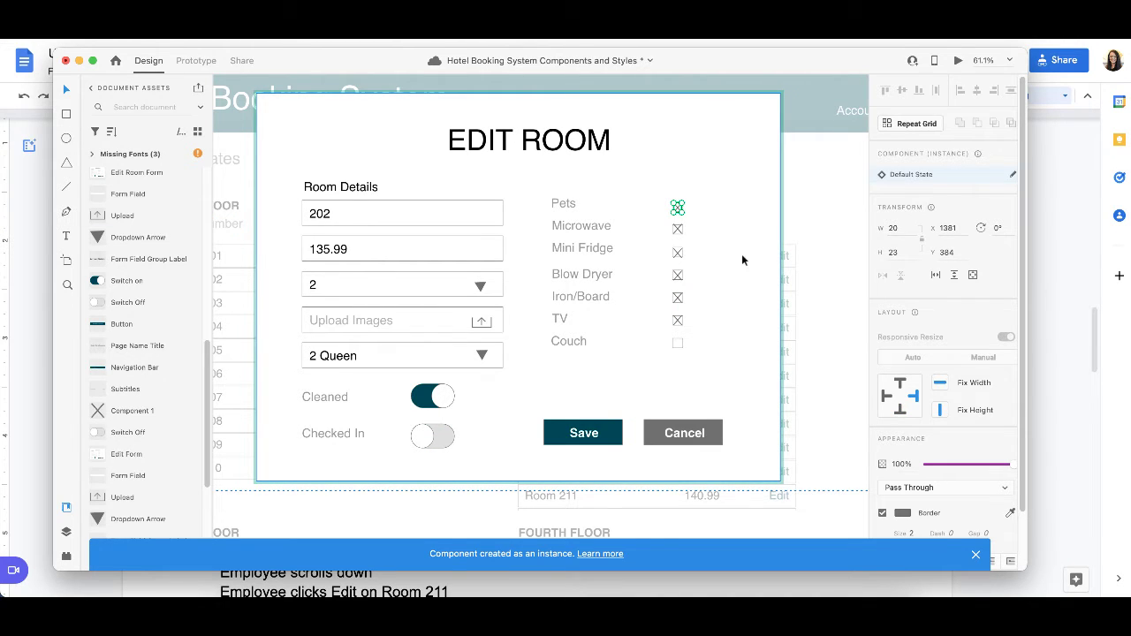
{"action": "left_click", "coordinate": [695, 236]}
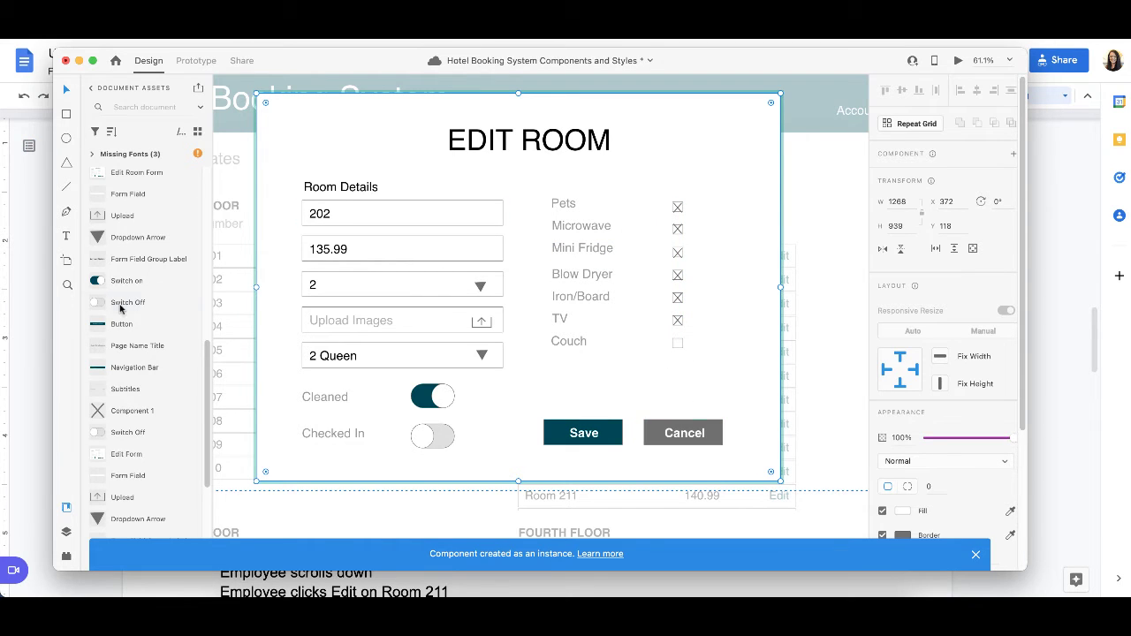
{"action": "scroll", "coordinate": [124, 424], "scroll_direction": "down", "scroll_amount": 5}
{"action": "scroll", "coordinate": [121, 439], "scroll_direction": "down", "scroll_amount": 1}
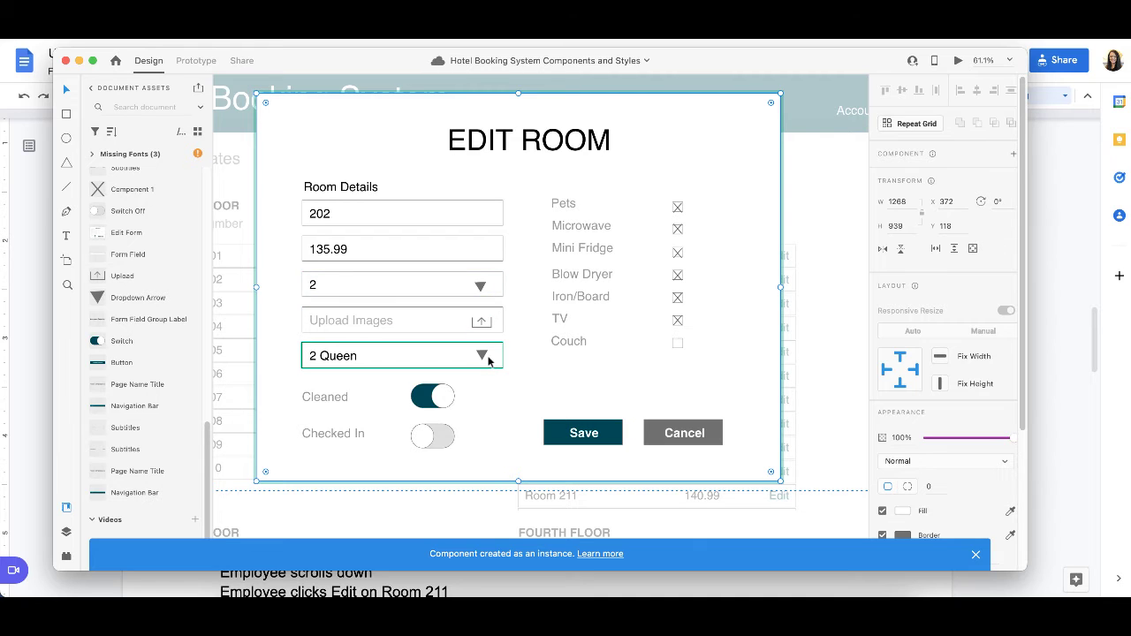
- Check the use scenario in Google Docs for the action that follows the populated Room 202 form
{"action": "key", "text": "super+Tab"}
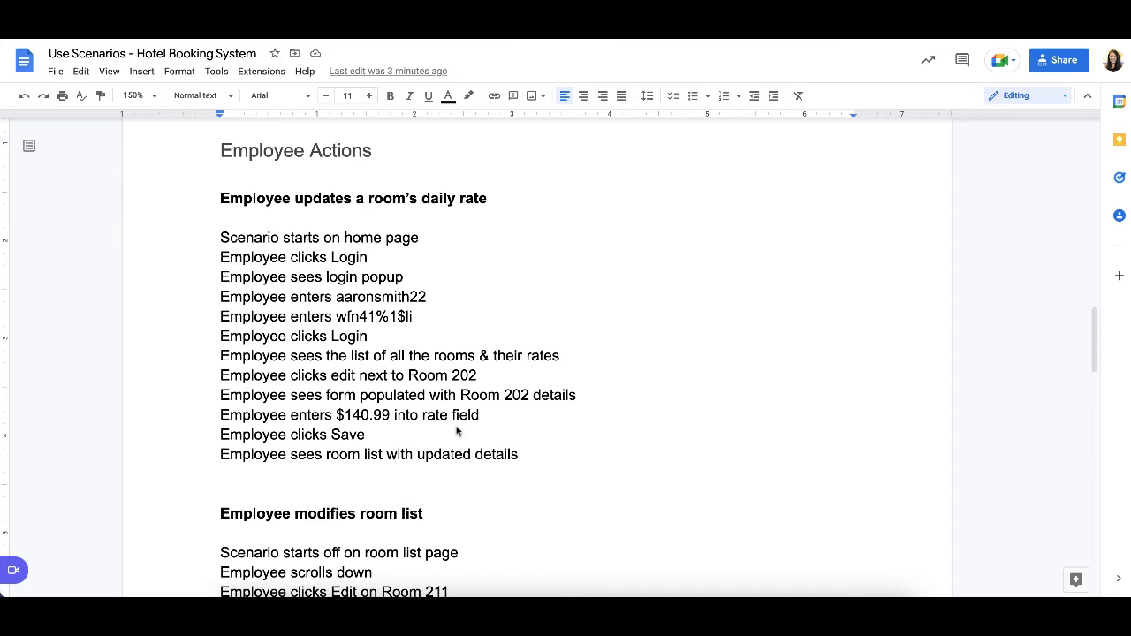
{"action": "key", "text": "super+Tab"}
{"action": "key", "text": "super+Tab"}
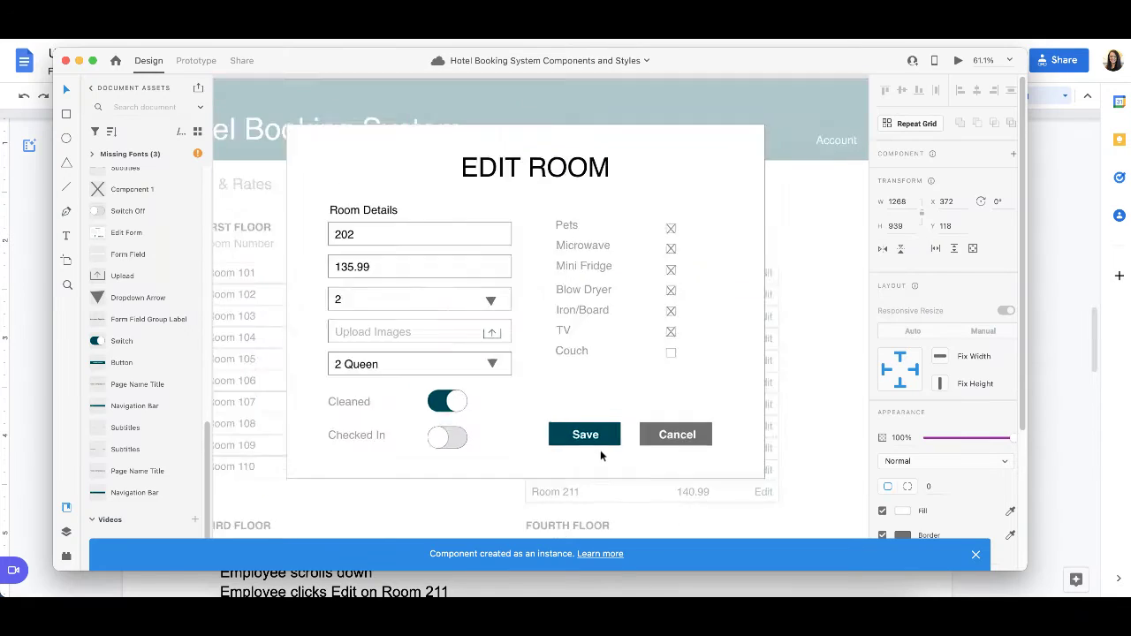
{"action": "scroll", "coordinate": [600, 456], "scroll_direction": "down", "scroll_amount": 5, "text": "ctrl"}
{"action": "scroll", "coordinate": [600, 456], "scroll_direction": "down", "scroll_amount": 5}
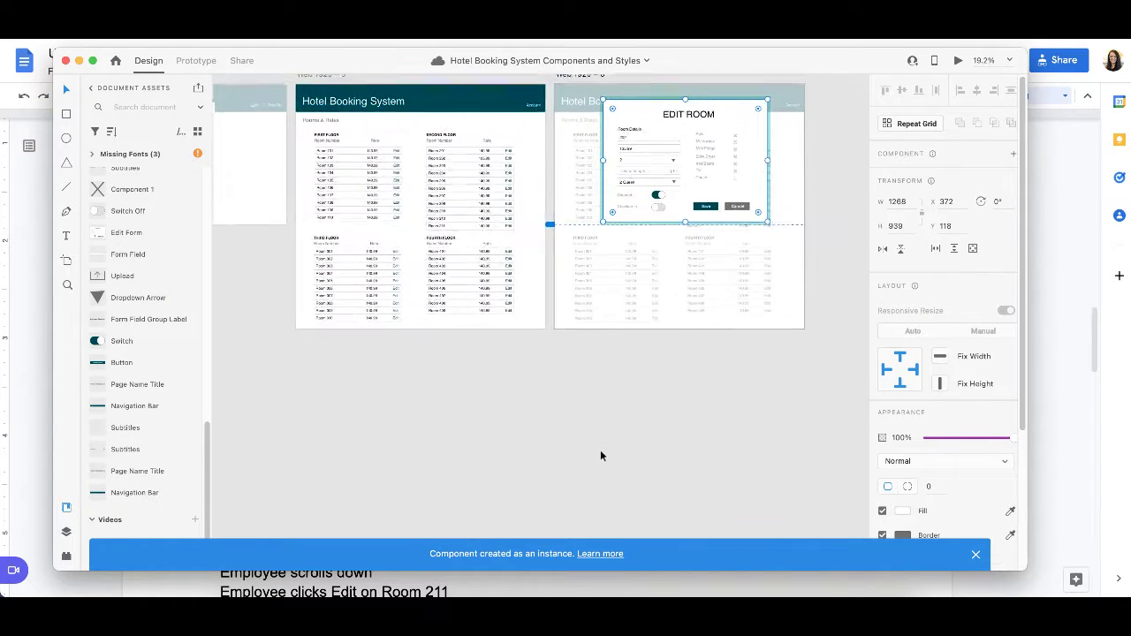
- Add a blank 1920 × 1080 web artboard directly below the Rooms & Rates list screen
{"action": "scroll", "coordinate": [600, 454], "scroll_direction": "up", "scroll_amount": 1}
{"action": "left_click", "coordinate": [66, 260]}
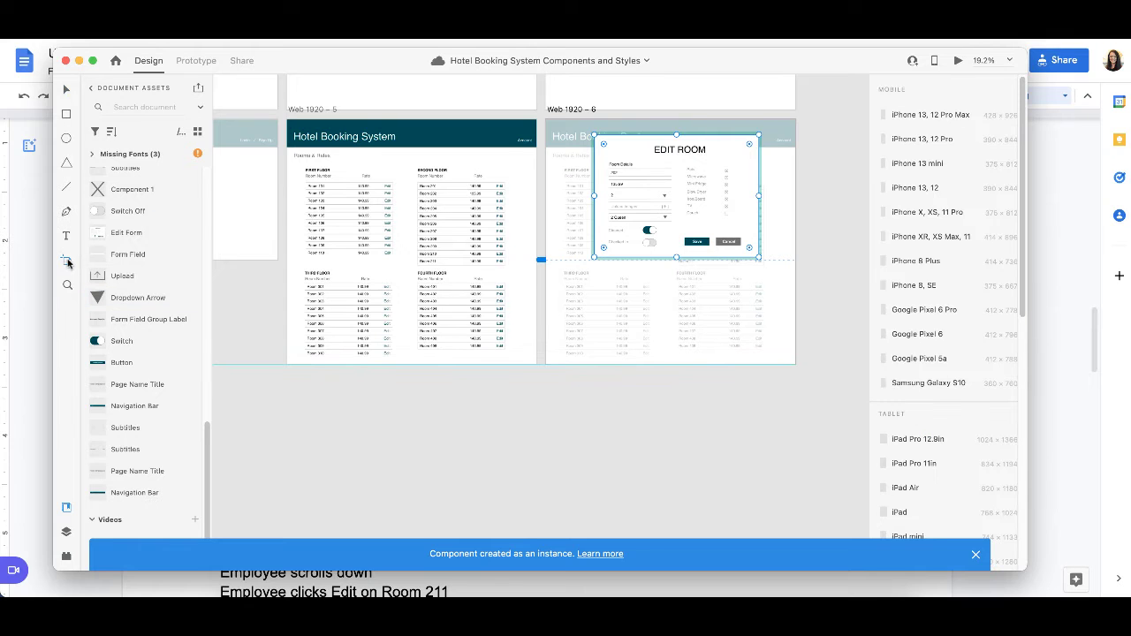
{"action": "scroll", "coordinate": [568, 404], "scroll_direction": "left", "scroll_amount": 5}
{"action": "scroll", "coordinate": [574, 404], "scroll_direction": "right", "scroll_amount": 3}
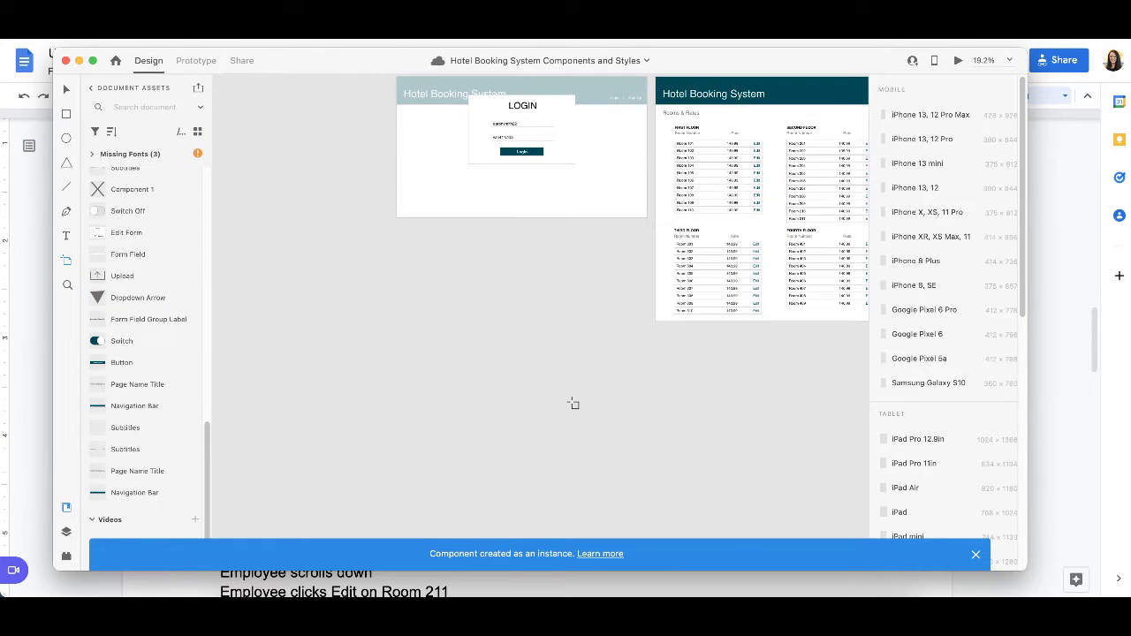
{"action": "left_click", "coordinate": [513, 394]}
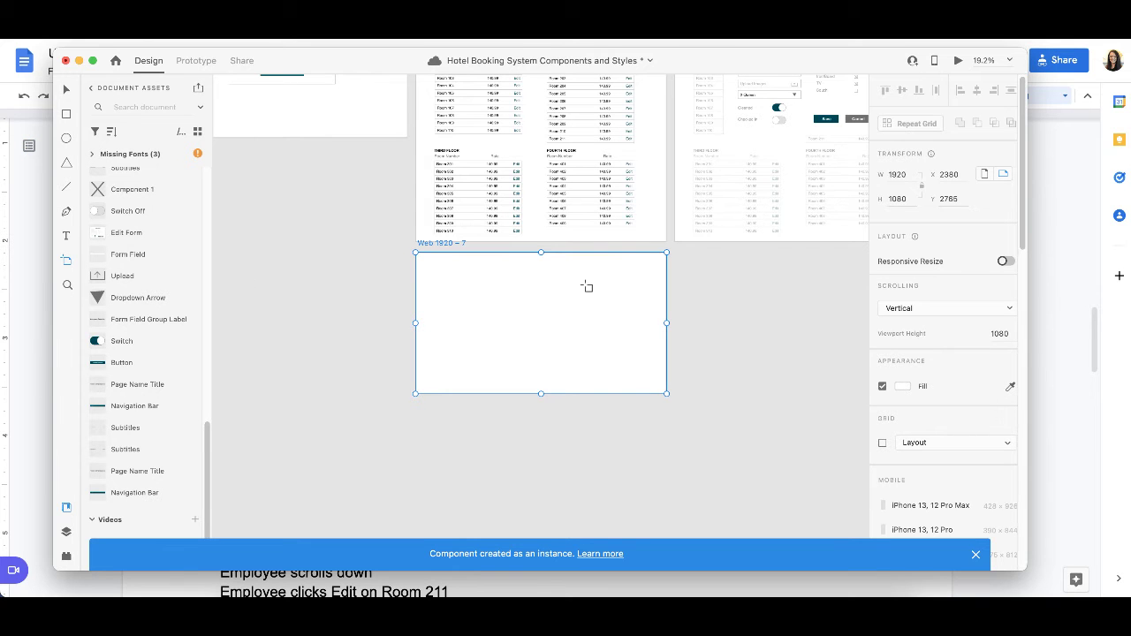
{"action": "key", "text": "v"}
{"action": "scroll", "coordinate": [570, 313], "scroll_direction": "up", "scroll_amount": 3}
{"action": "scroll", "coordinate": [570, 312], "scroll_direction": "right", "scroll_amount": 4}
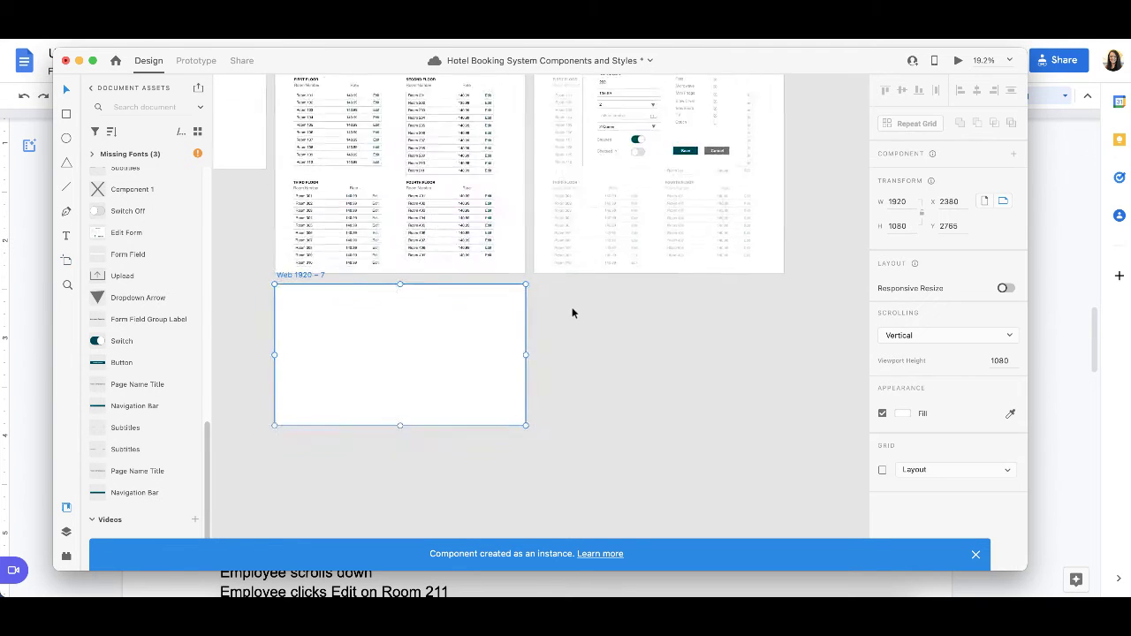
{"action": "left_click_drag", "start_coordinate": [789, 451], "coordinate": [468, 155]}
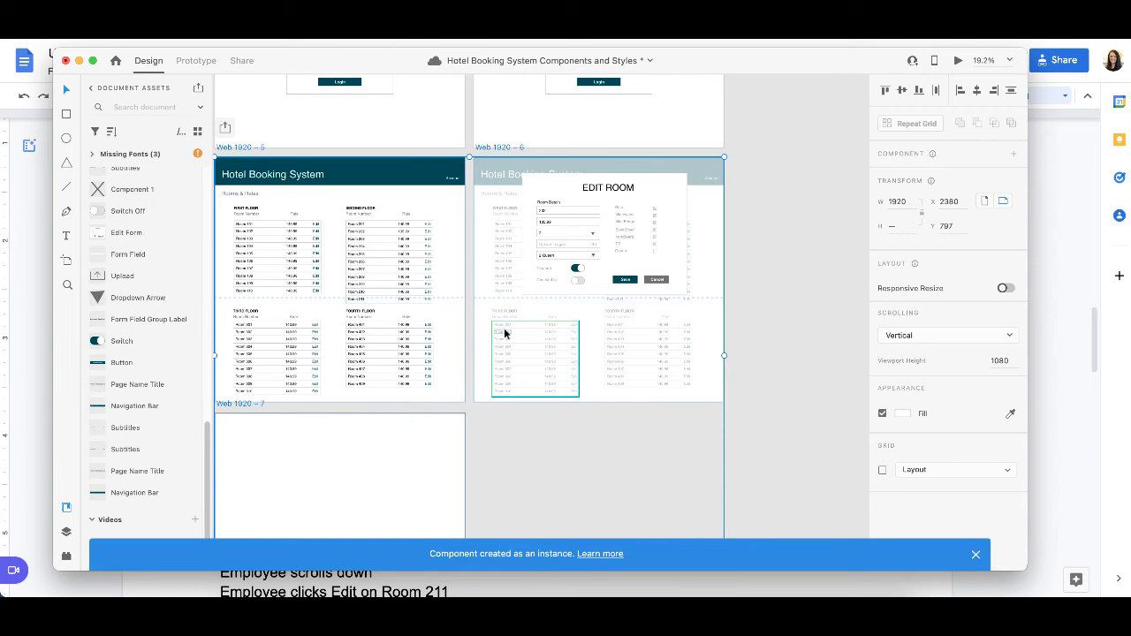
{"action": "scroll", "coordinate": [503, 333], "scroll_direction": "left", "scroll_amount": 5}
{"action": "left_click", "coordinate": [488, 354]}
- Copy all contents of the Edit Room screen, including the form and faded room list, into the new blank artboard
{"action": "scroll", "coordinate": [488, 354], "scroll_direction": "right", "scroll_amount": 10}
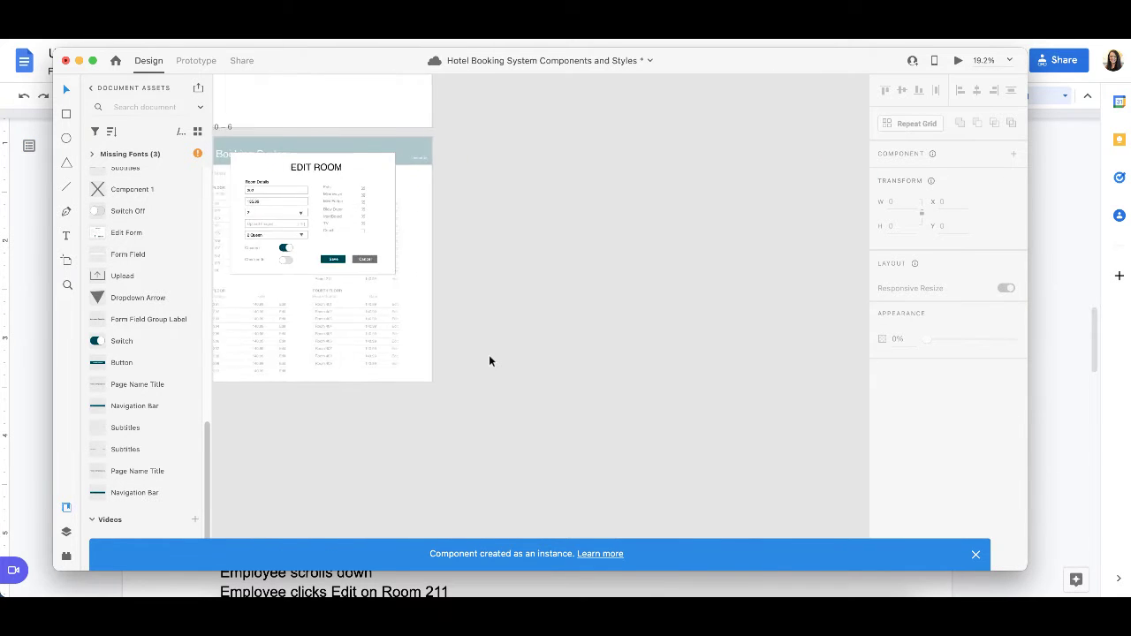
{"action": "left_click_drag", "start_coordinate": [641, 400], "coordinate": [380, 136]}
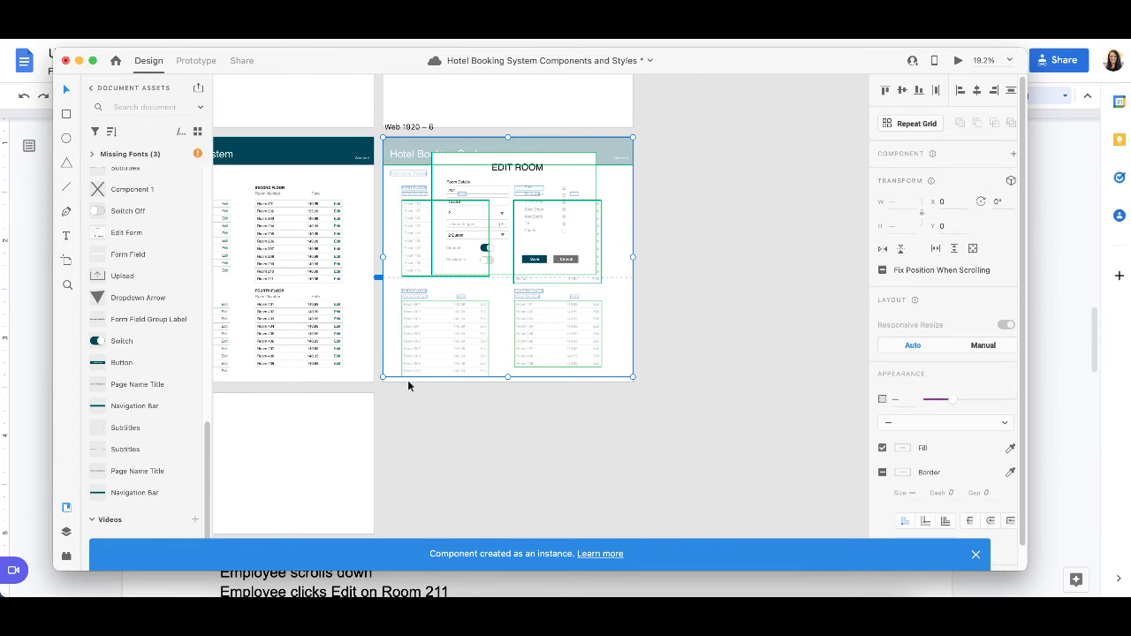
{"action": "scroll", "coordinate": [407, 385], "scroll_direction": "left", "scroll_amount": 2}
{"action": "left_click", "coordinate": [398, 414]}
{"action": "key", "text": "ctrl+v"}
{"action": "scroll", "coordinate": [397, 415], "scroll_direction": "down", "scroll_amount": 3}
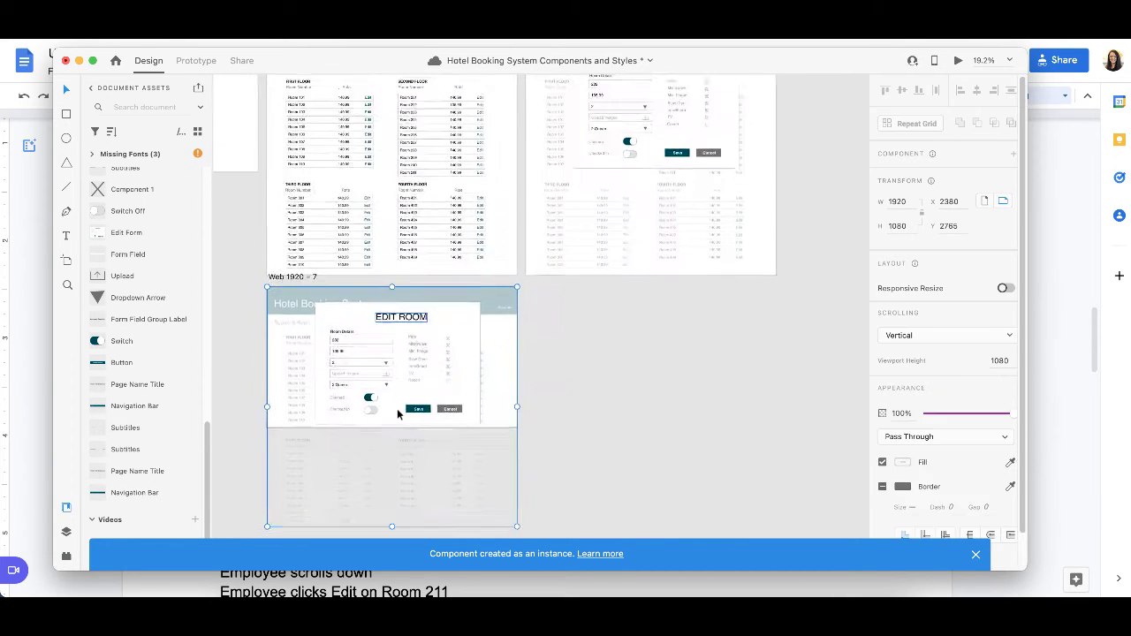
- Extend the new Edit Room artboard downward until it covers the full faded room list
{"action": "left_click", "coordinate": [271, 331]}
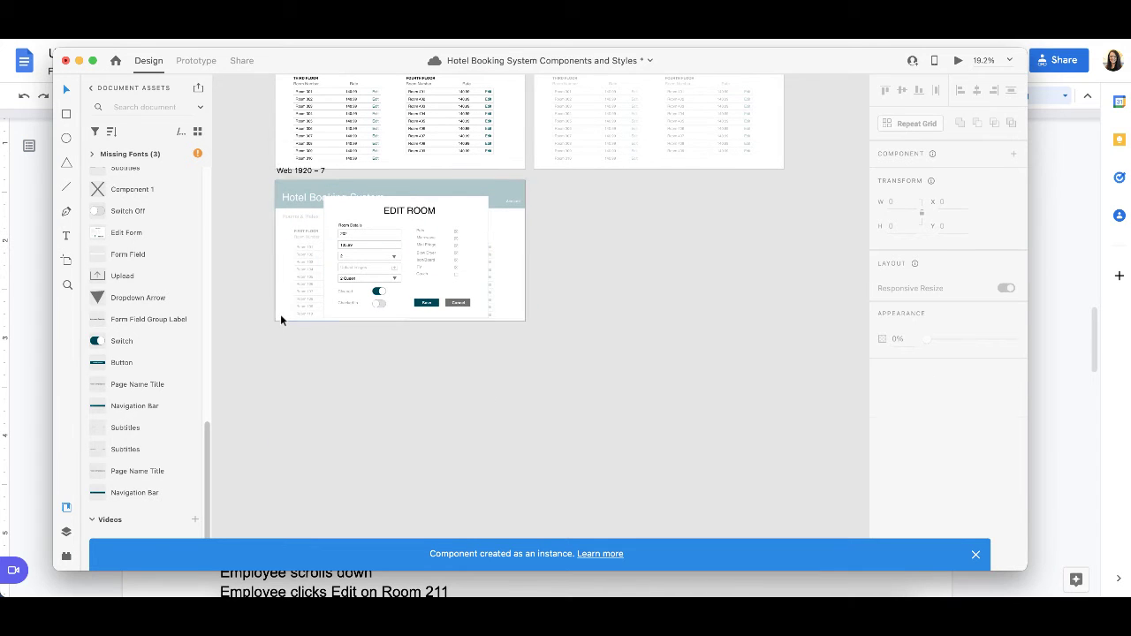
{"action": "left_click", "coordinate": [280, 313]}
{"action": "left_click_drag", "start_coordinate": [401, 320], "coordinate": [400, 429]}
- Set the rate field of the Room 202 form on the new Edit Room screen to 140.99
{"action": "scroll", "coordinate": [431, 323], "scroll_direction": "up", "scroll_amount": 10}
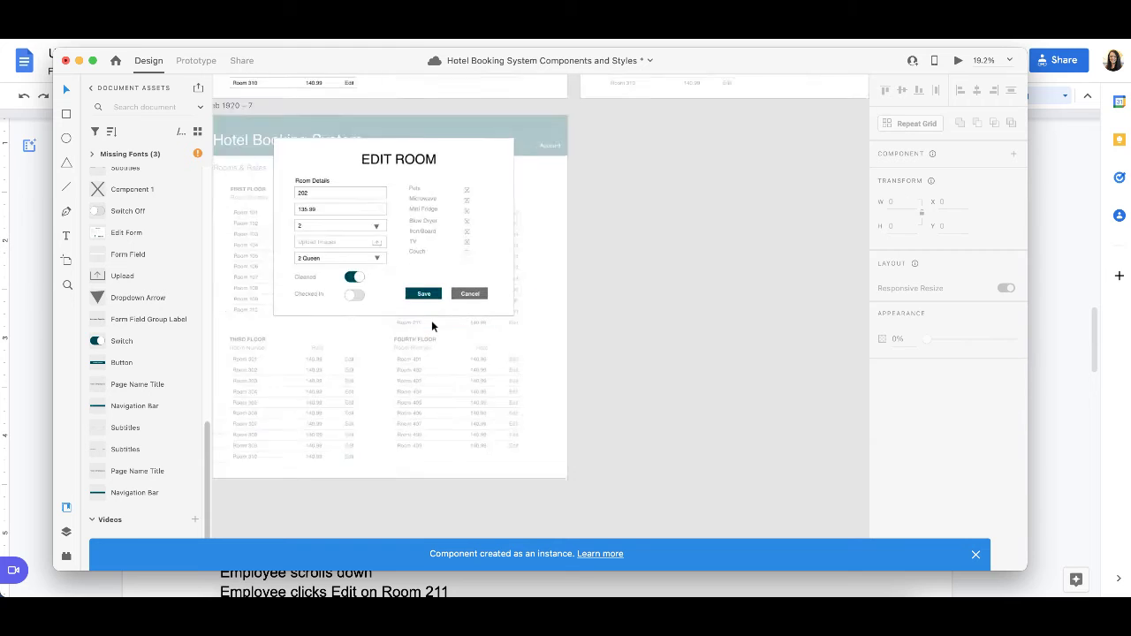
{"action": "scroll", "coordinate": [431, 327], "scroll_direction": "up", "scroll_amount": 5}
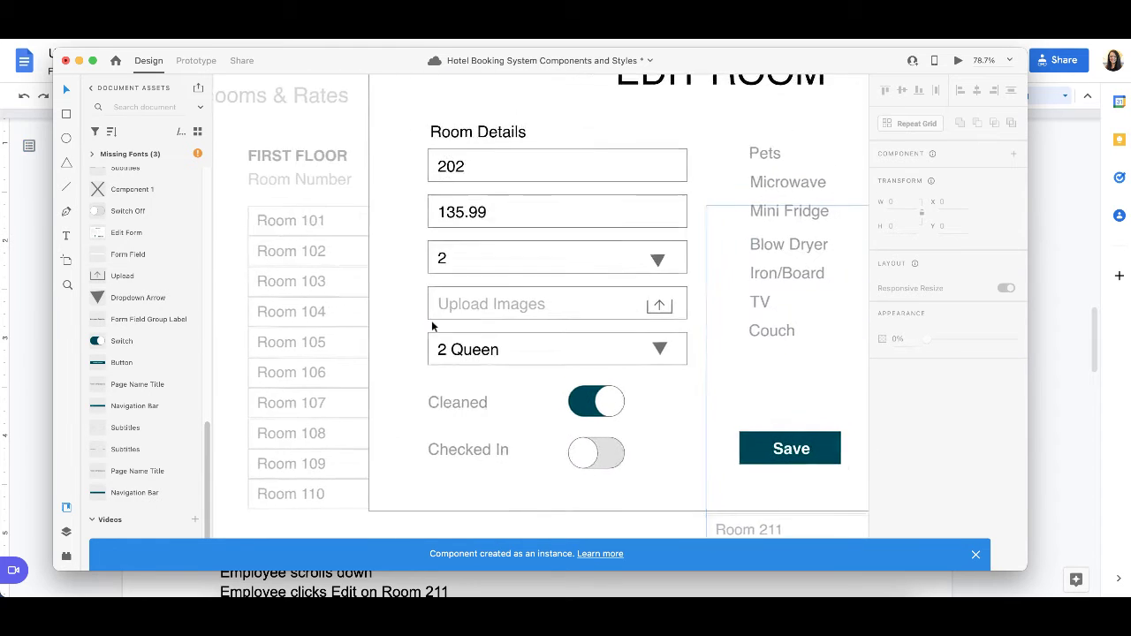
{"action": "left_click", "coordinate": [459, 221]}
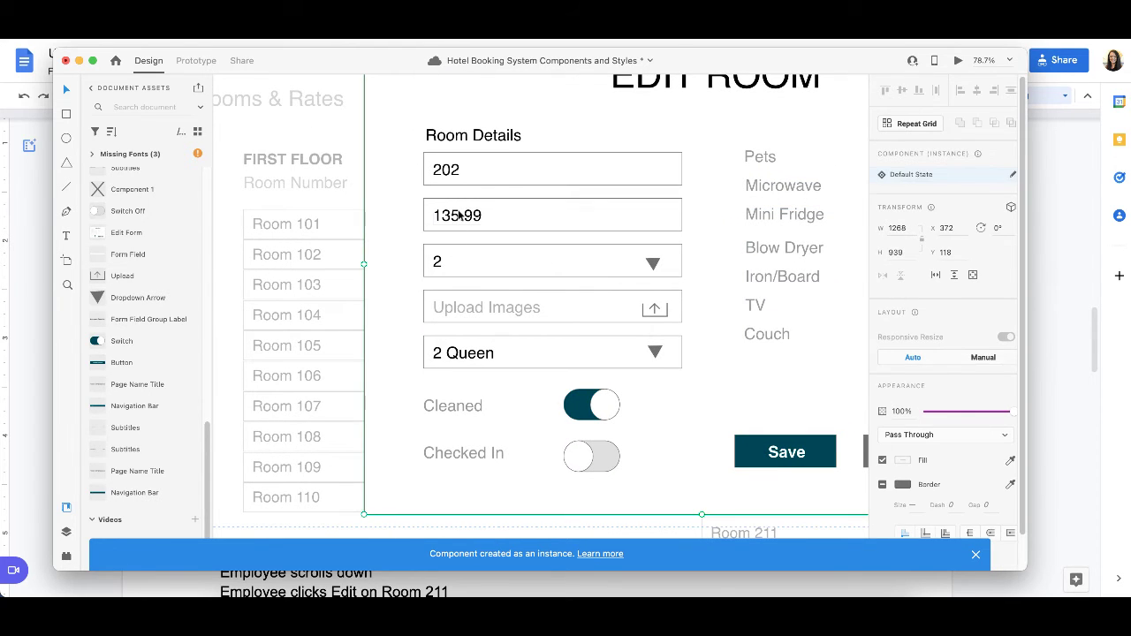
{"action": "double_click", "coordinate": [458, 215]}
{"action": "double_click", "coordinate": [459, 215]}
{"action": "double_click", "coordinate": [458, 216]}
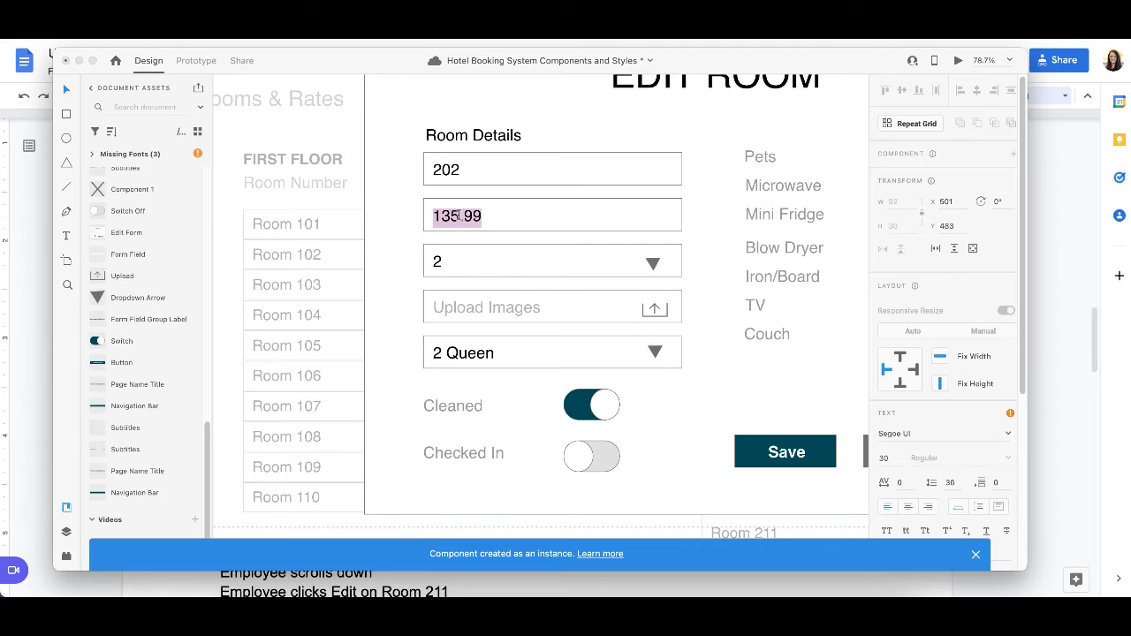
{"action": "type", "text": "1"}
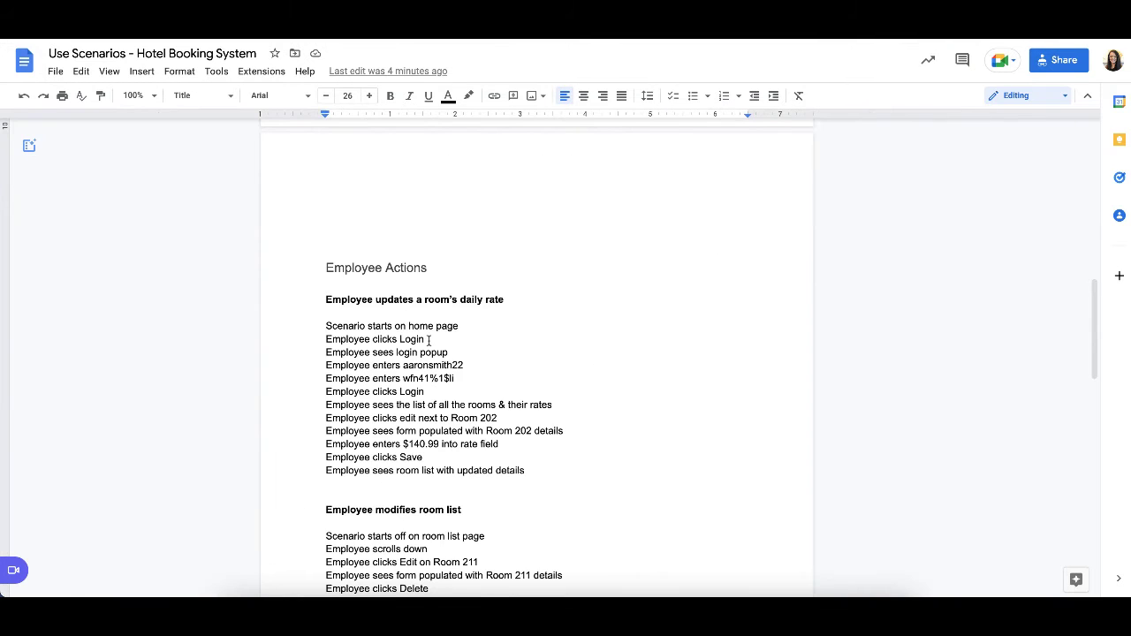
- Check the use scenario in Google Docs for the actions following the rate entry, and return to the room list screen in Adobe XD
{"action": "scroll", "coordinate": [428, 340], "scroll_direction": "down", "scroll_amount": 1}
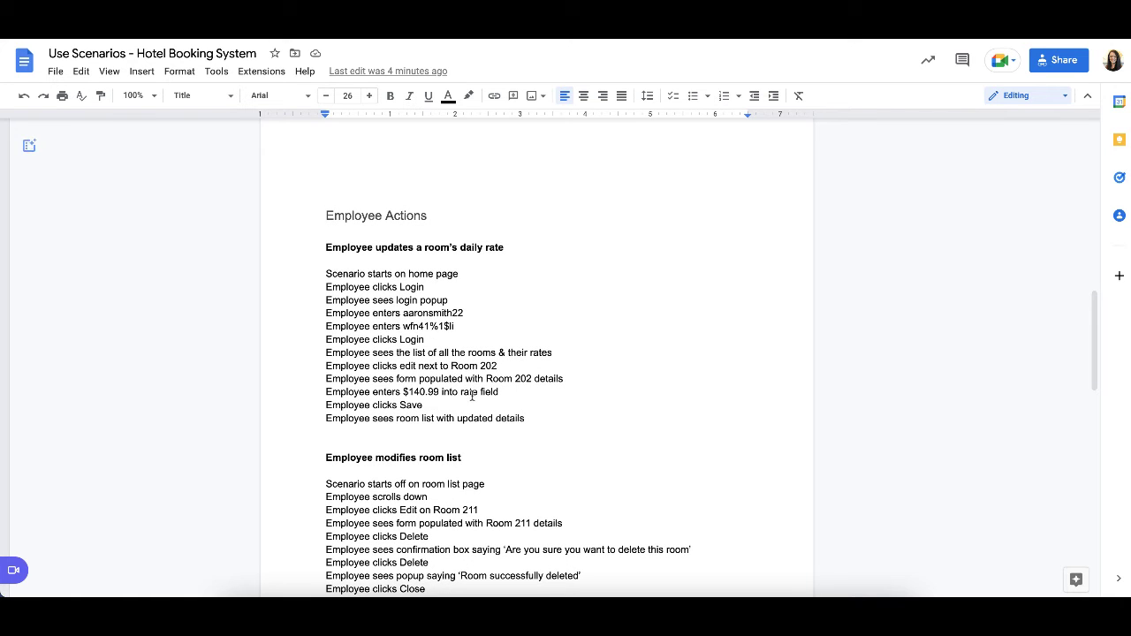
{"action": "left_click", "coordinate": [828, 587]}
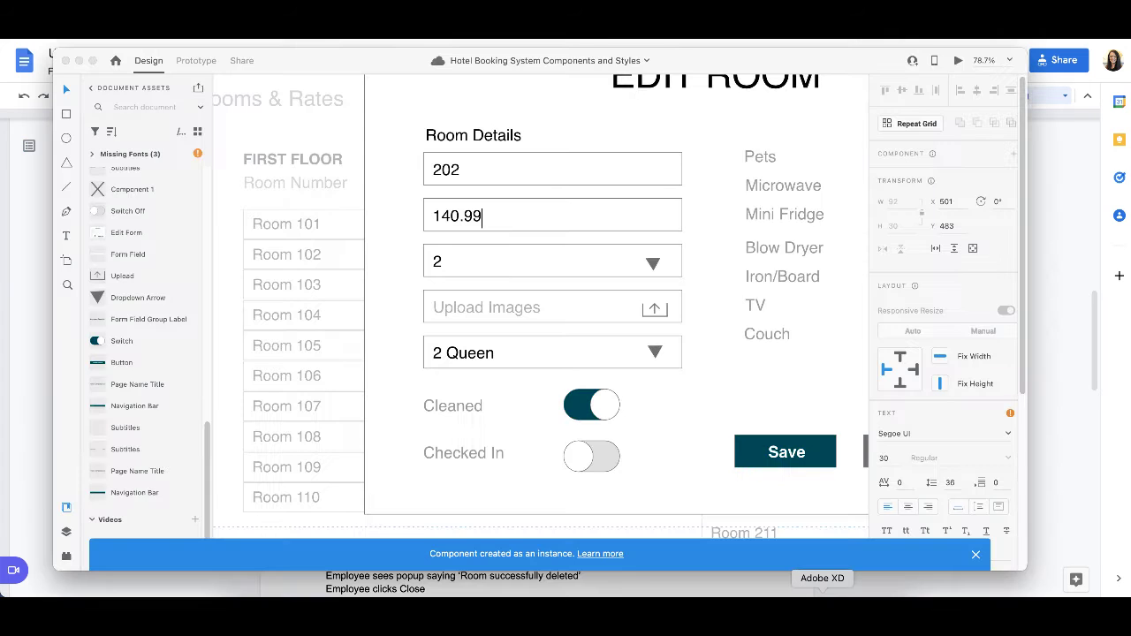
{"action": "scroll", "coordinate": [565, 318], "scroll_direction": "down", "scroll_amount": 5}
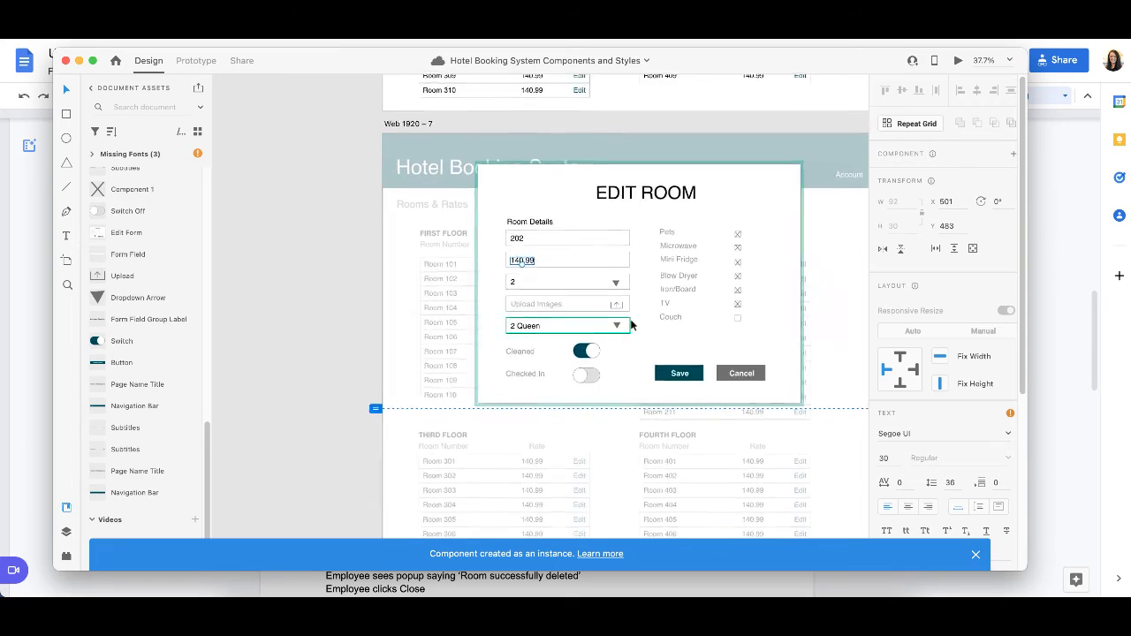
{"action": "scroll", "coordinate": [631, 325], "scroll_direction": "right", "scroll_amount": 5}
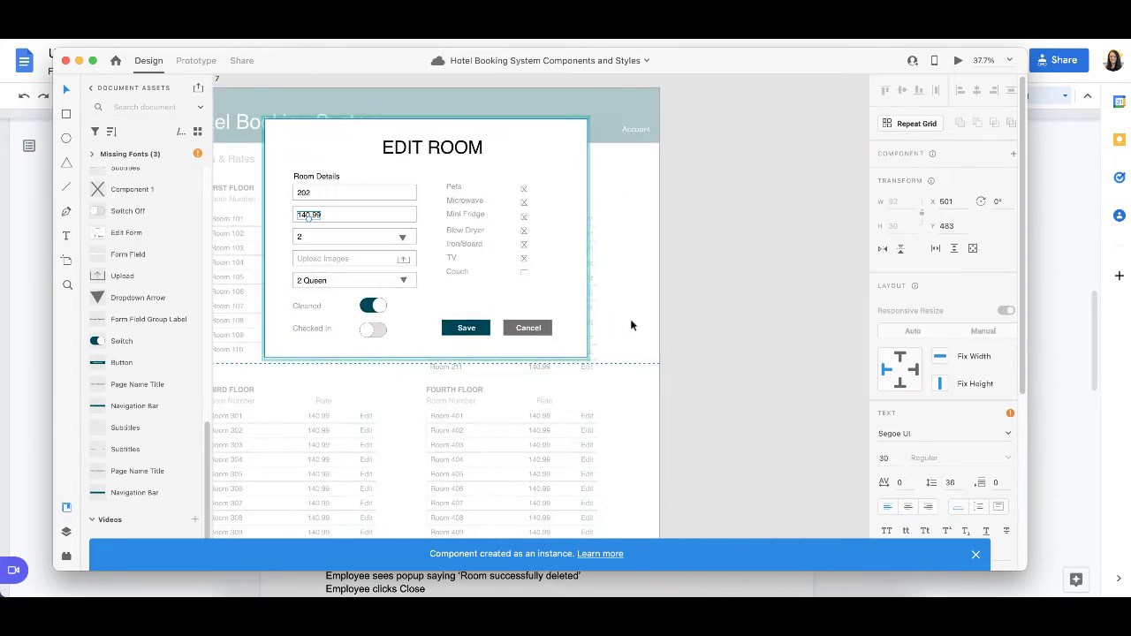
{"action": "scroll", "coordinate": [631, 325], "scroll_direction": "left", "scroll_amount": 2}
{"action": "scroll", "coordinate": [616, 211], "scroll_direction": "up", "scroll_amount": 5}
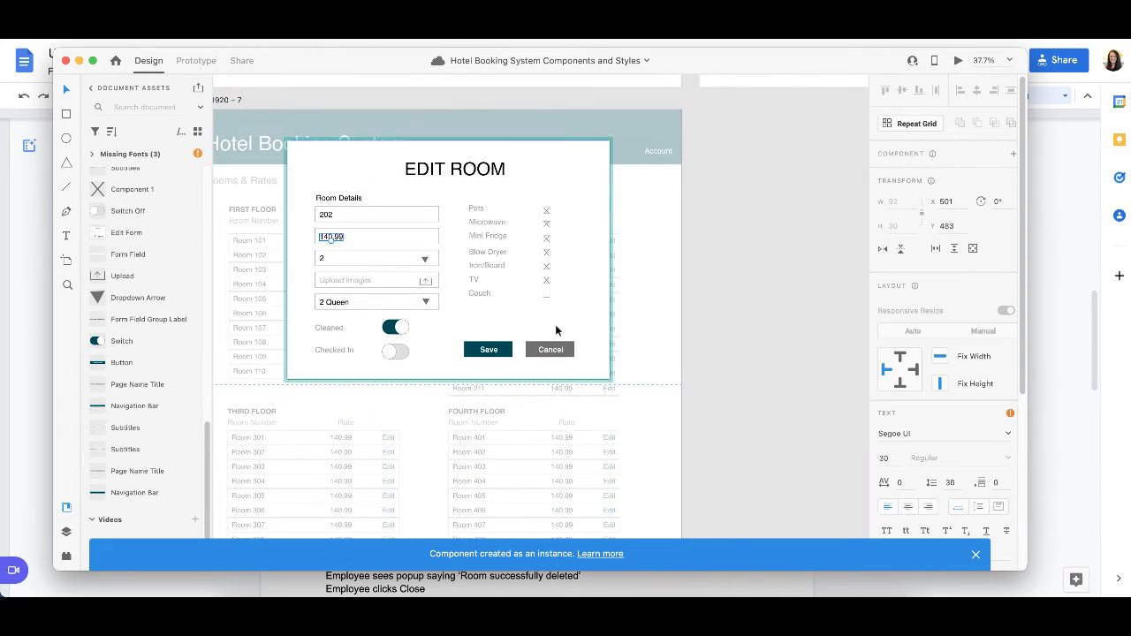
{"action": "scroll", "coordinate": [556, 330], "scroll_direction": "up", "scroll_amount": 5}
{"action": "scroll", "coordinate": [555, 331], "scroll_direction": "left", "scroll_amount": 1}
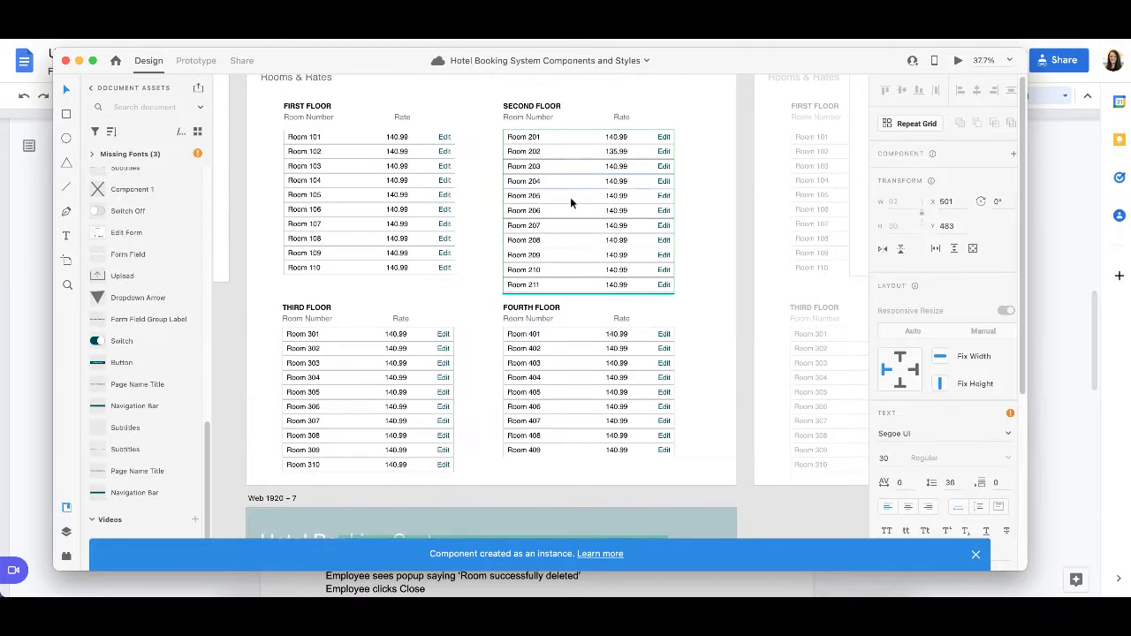
- Add another blank 1920 × 1080 artboard beside the Edit Room screen that has the updated rate
{"action": "scroll", "coordinate": [518, 209], "scroll_direction": "down", "scroll_amount": 5, "text": "ctrl"}
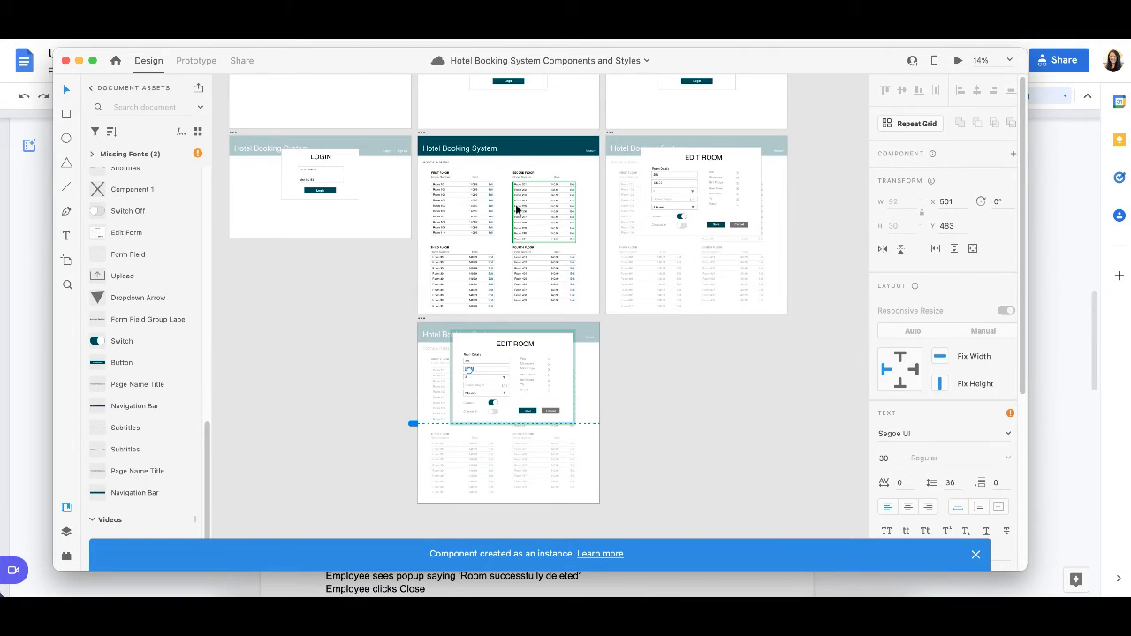
{"action": "left_click", "coordinate": [64, 261]}
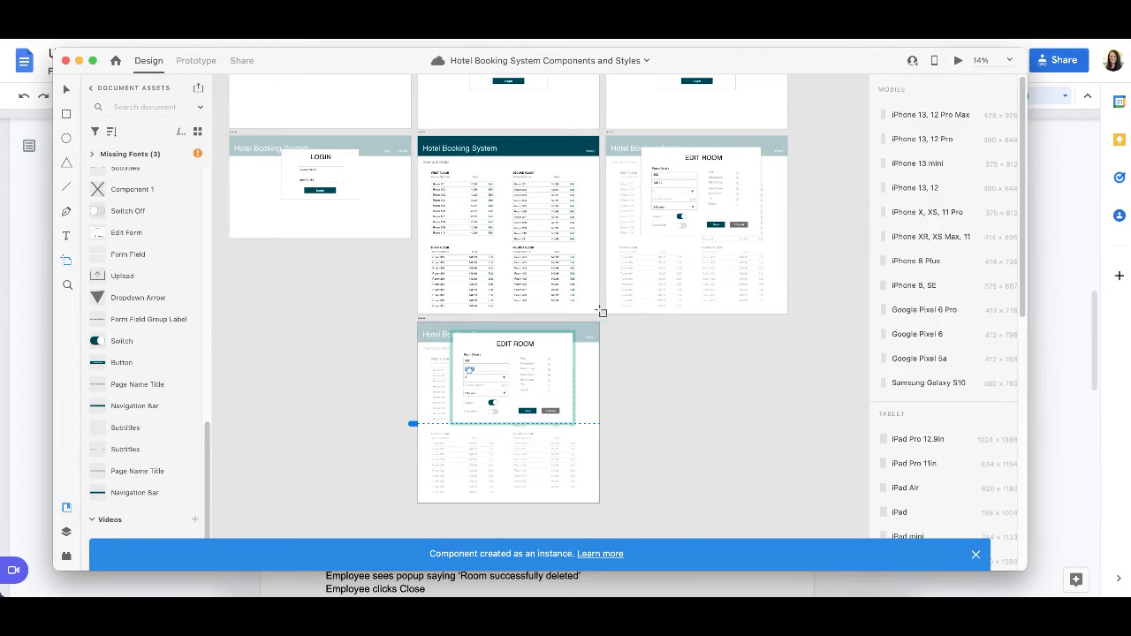
{"action": "left_click", "coordinate": [643, 348]}
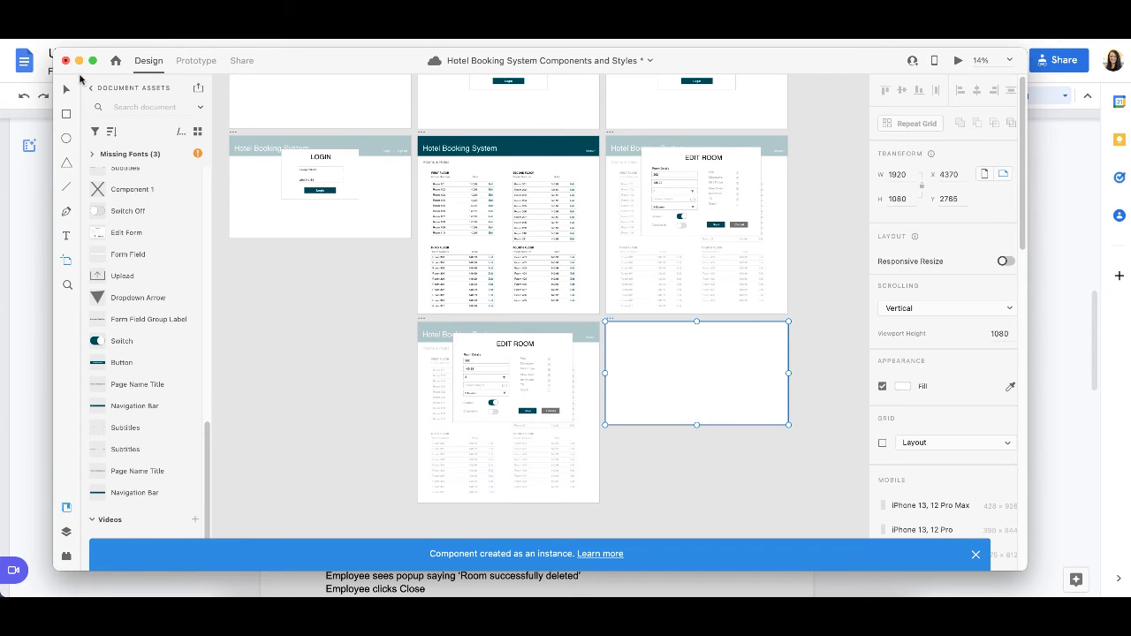
{"action": "left_click", "coordinate": [67, 92]}
- Copy all contents of the unfaded Rooms & Rates screen into the new blank artboard
{"action": "scroll", "coordinate": [419, 159], "scroll_direction": "up", "scroll_amount": 3}
{"action": "scroll", "coordinate": [419, 159], "scroll_direction": "left", "scroll_amount": 2}
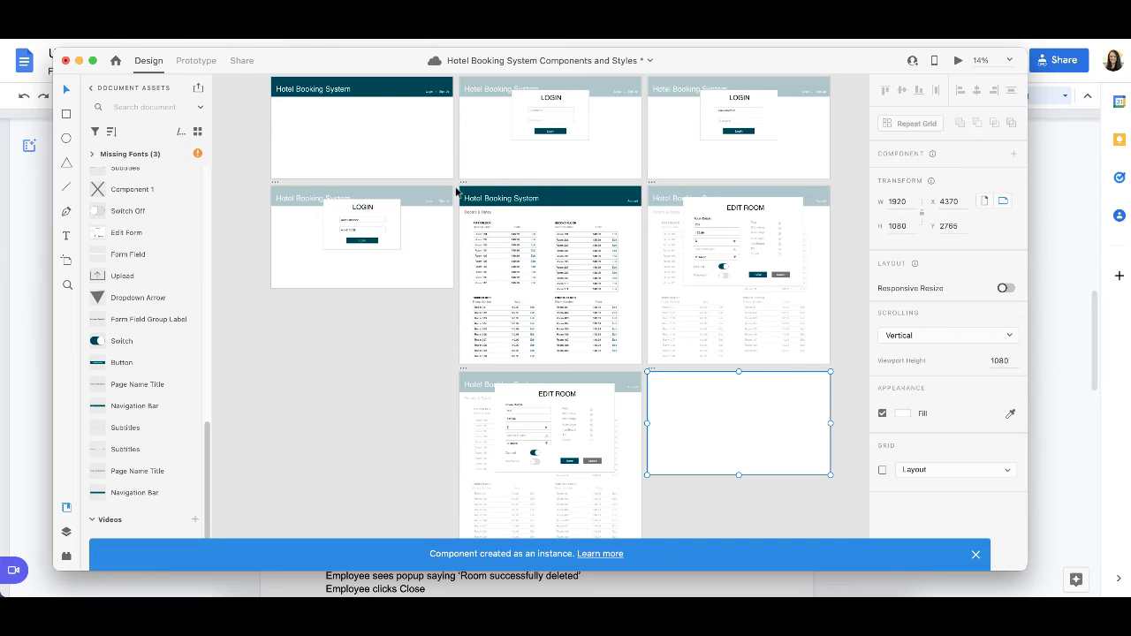
{"action": "left_click_drag", "start_coordinate": [459, 189], "coordinate": [639, 360]}
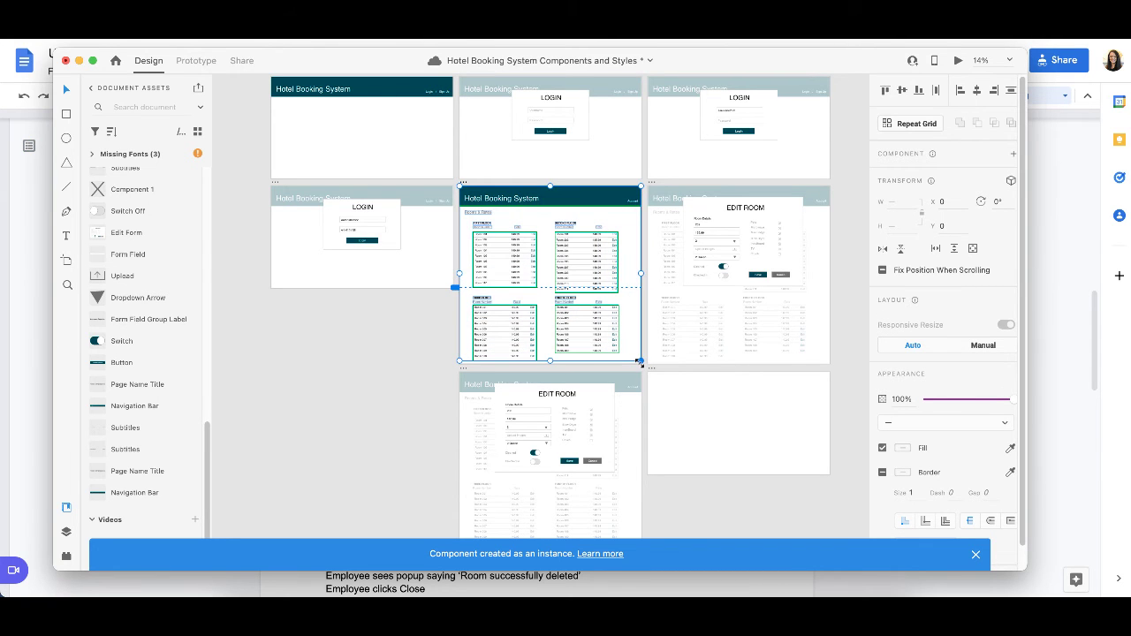
{"action": "left_click", "coordinate": [723, 446]}
{"action": "key", "text": "ctrl+v"}
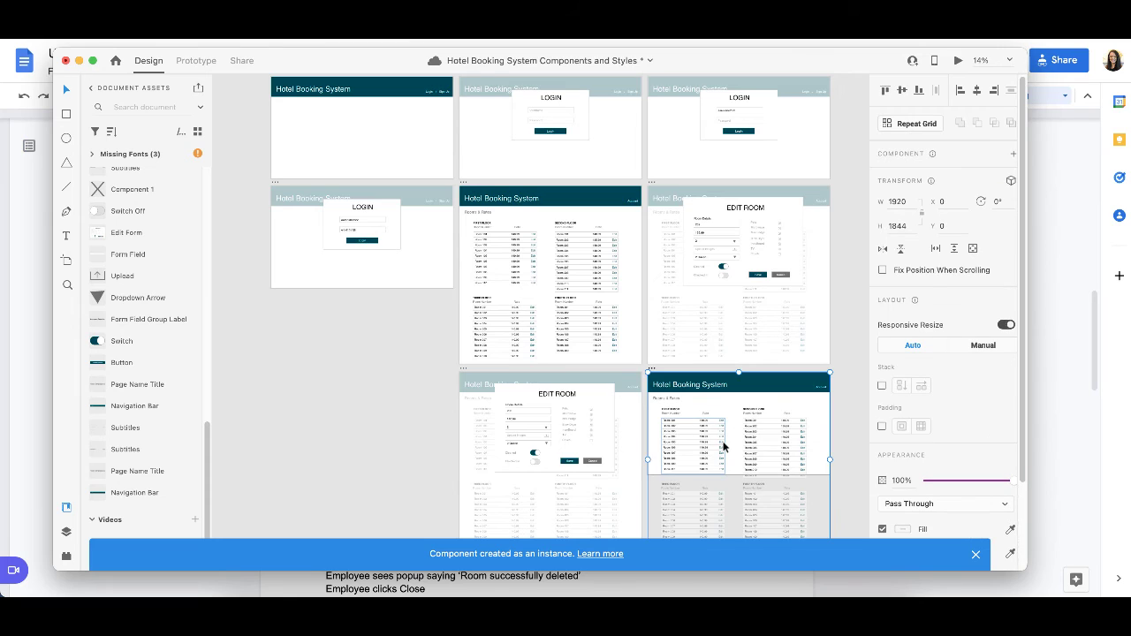
{"action": "scroll", "coordinate": [723, 446], "scroll_direction": "up", "scroll_amount": 10}
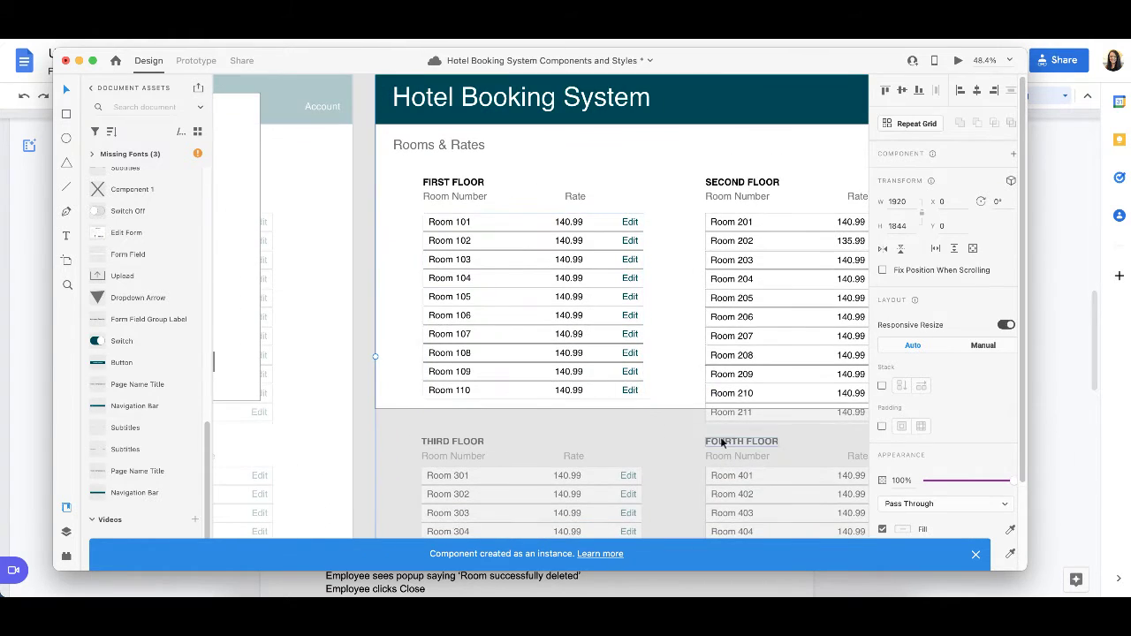
{"action": "key", "text": "Delete"}
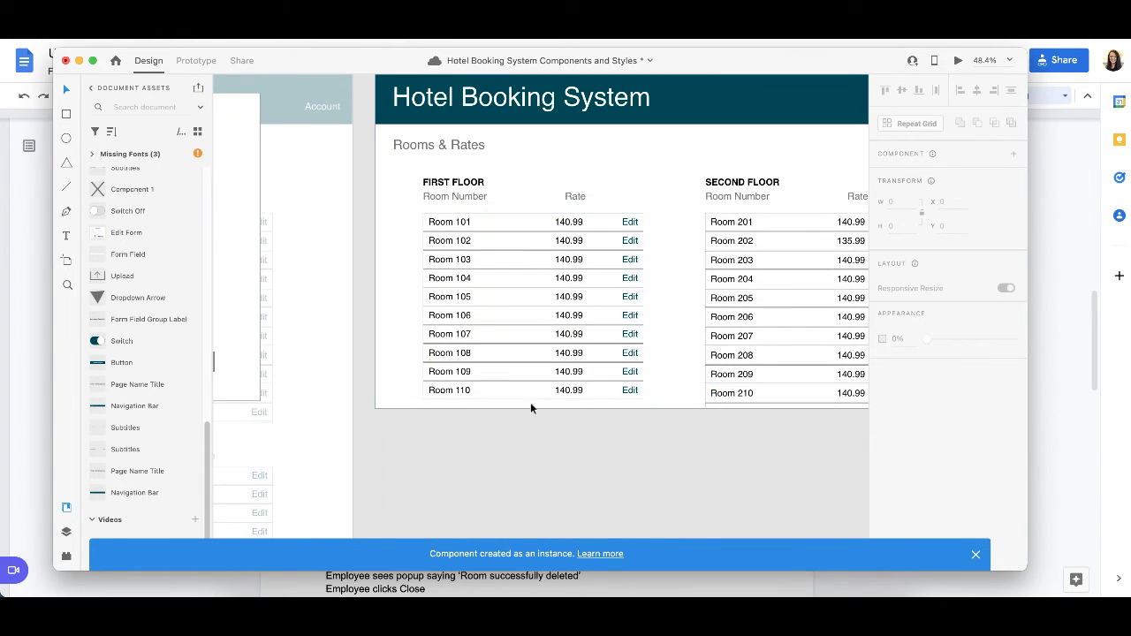
- Extend the new room list artboard downward to a height of 1910 so it covers all four floors
{"action": "left_click", "coordinate": [378, 335]}
{"action": "scroll", "coordinate": [525, 366], "scroll_direction": "down", "scroll_amount": 3}
{"action": "scroll", "coordinate": [525, 366], "scroll_direction": "right", "scroll_amount": 2}
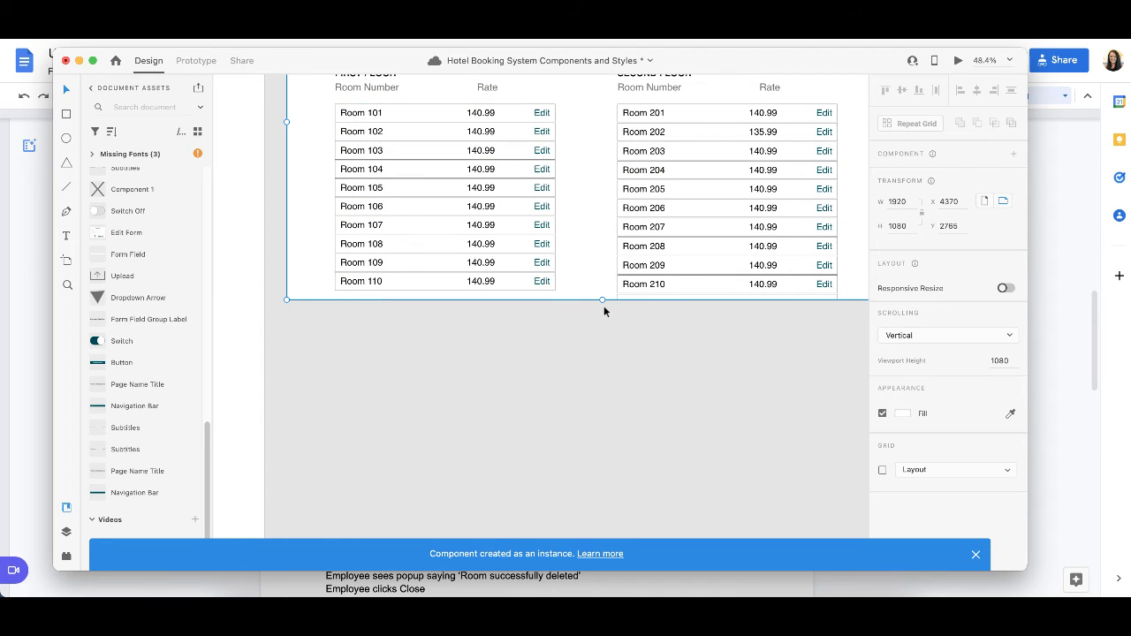
{"action": "left_click_drag", "start_coordinate": [602, 301], "coordinate": [594, 391]}
- Enter 140 as Room 202's rate in the Second Floor list on the new room list screen
{"action": "scroll", "coordinate": [594, 391], "scroll_direction": "up", "scroll_amount": 5}
{"action": "scroll", "coordinate": [593, 394], "scroll_direction": "right", "scroll_amount": 2}
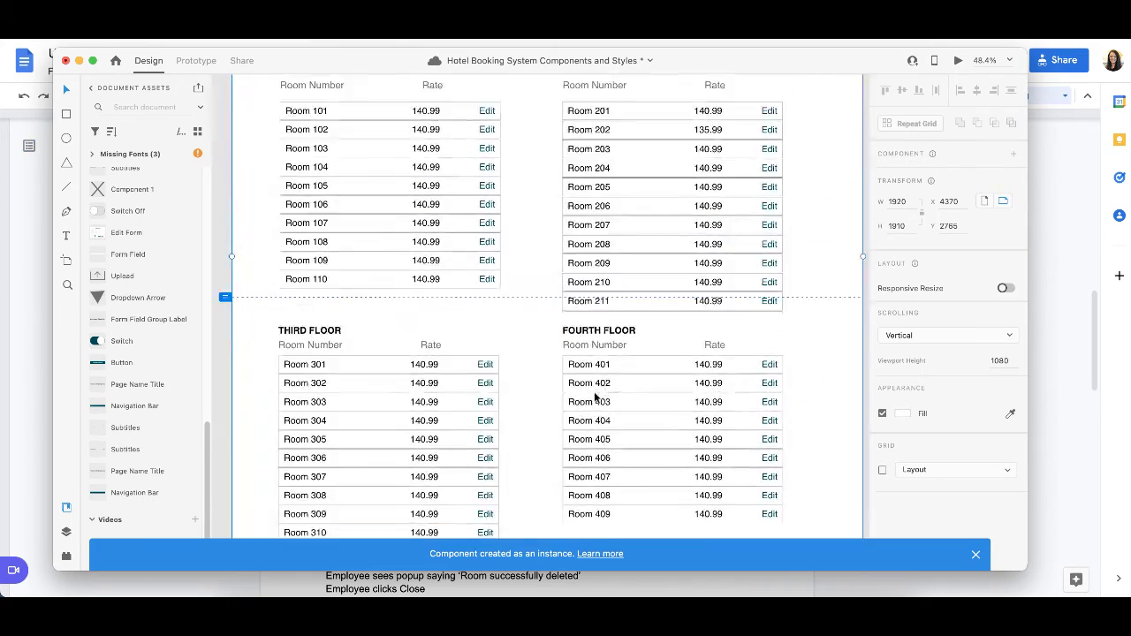
{"action": "scroll", "coordinate": [594, 396], "scroll_direction": "up", "scroll_amount": 2}
{"action": "scroll", "coordinate": [594, 396], "scroll_direction": "right", "scroll_amount": 2}
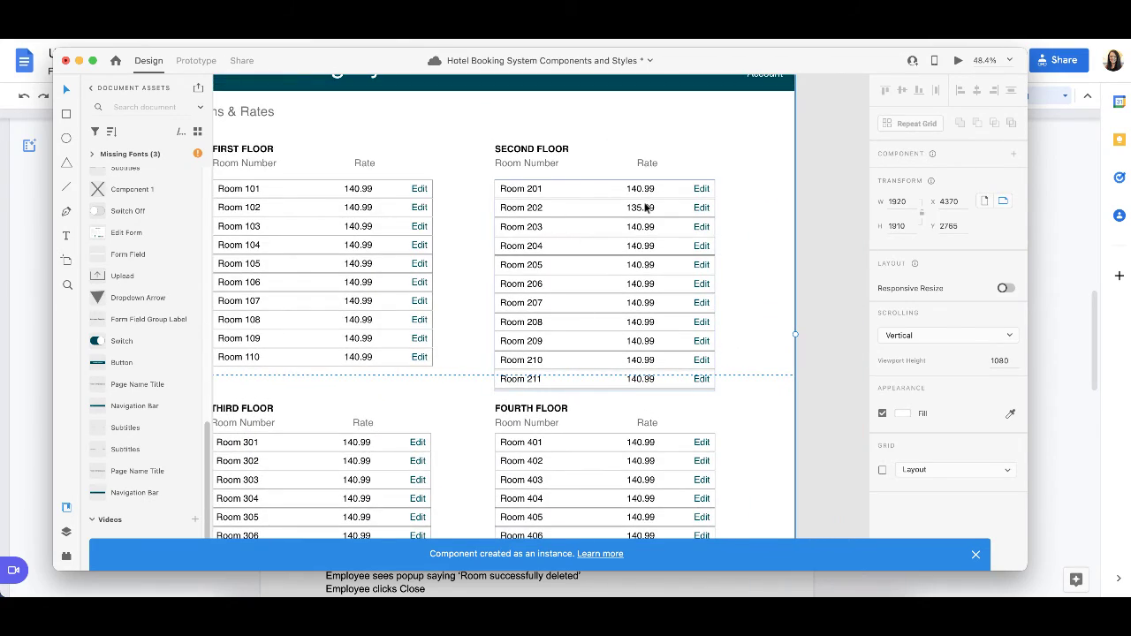
{"action": "left_click", "coordinate": [646, 208]}
{"action": "double_click", "coordinate": [642, 209]}
{"action": "double_click", "coordinate": [642, 209]}
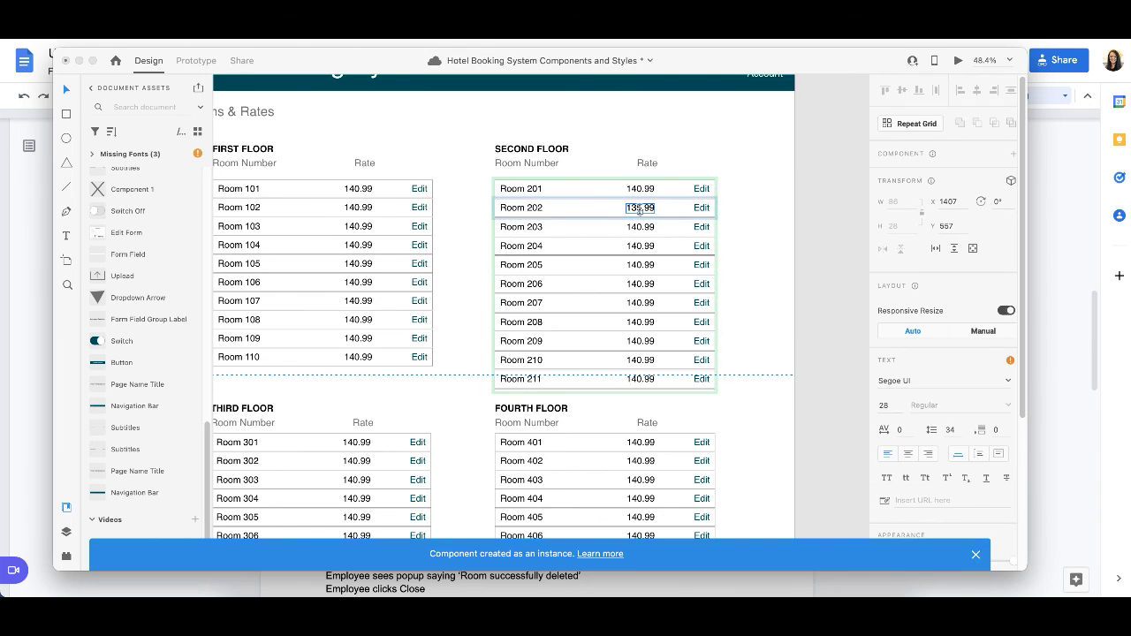
{"action": "type", "text": "140"}
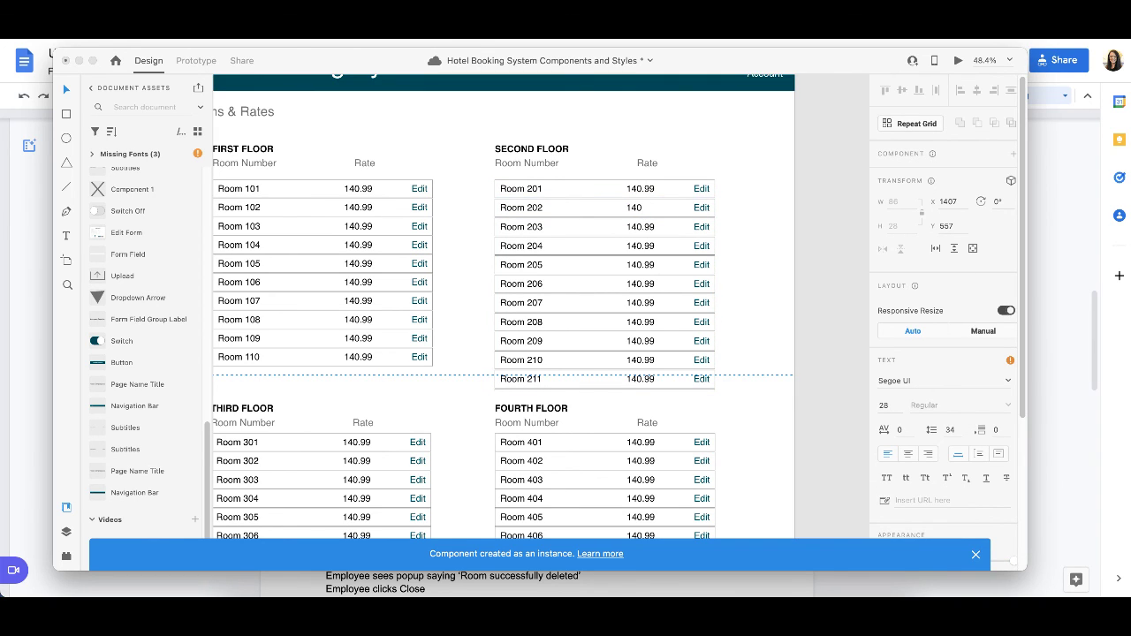
{"action": "key", "text": "Escape"}
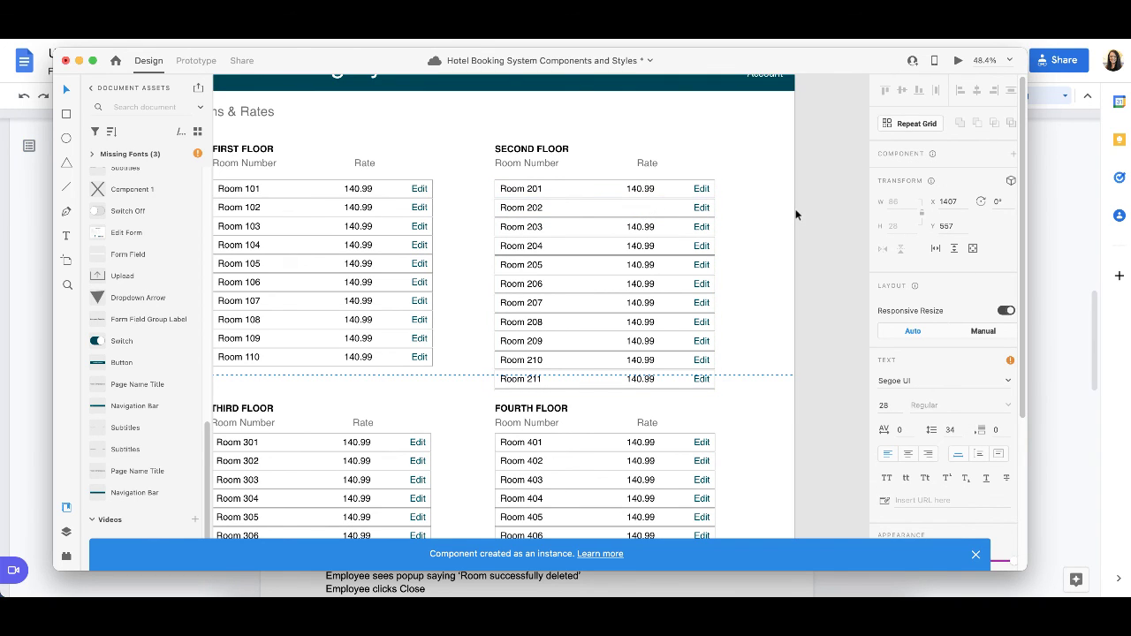